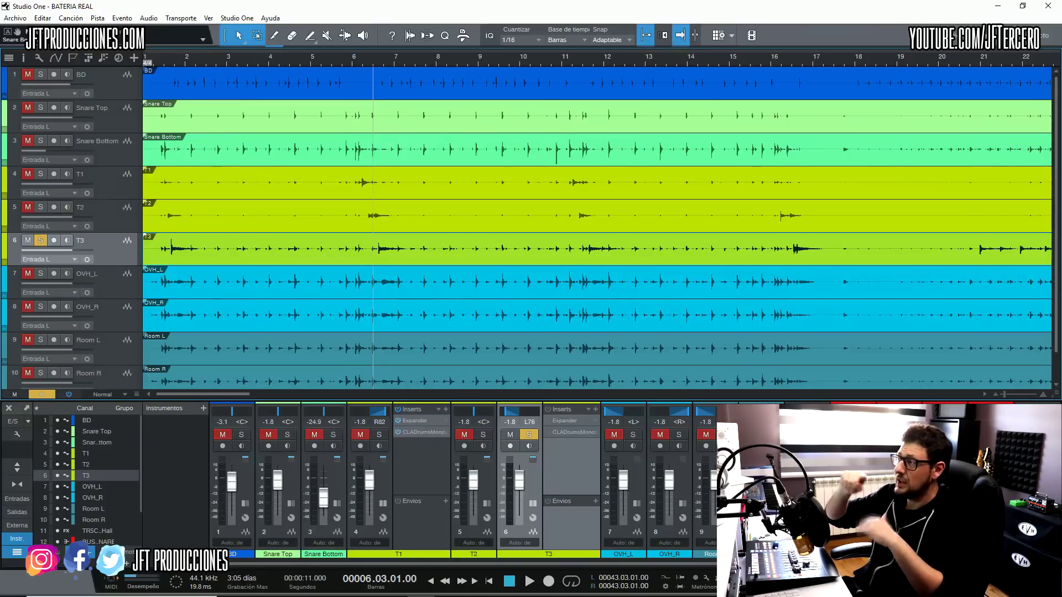
Open T3's Expander plugin and play the toms from bar 4
click(548, 421)
double_click(564, 421)
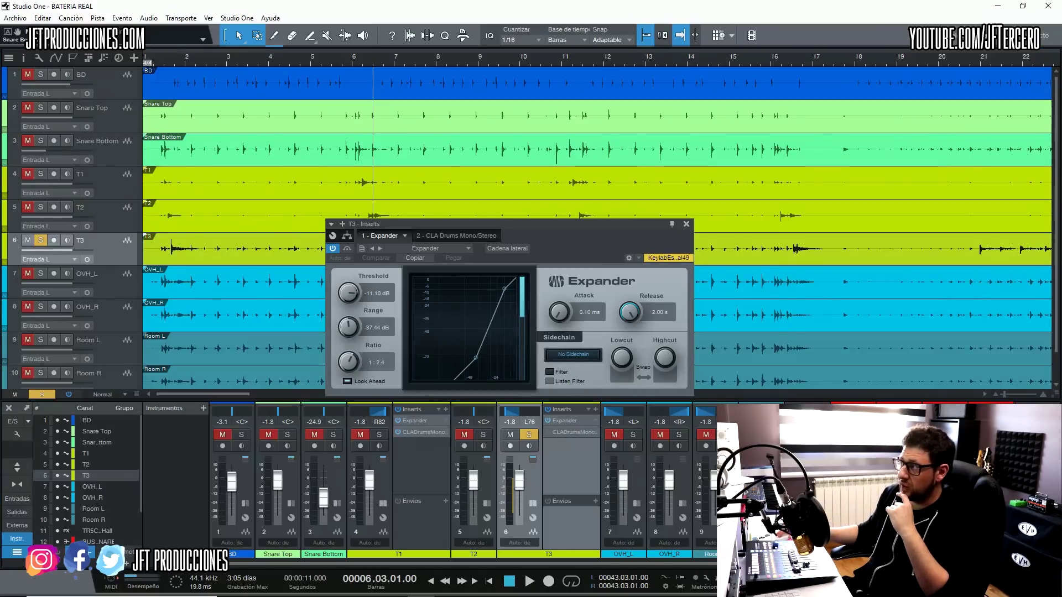
drag(498, 223, 352, 143)
click(280, 57)
key(space)
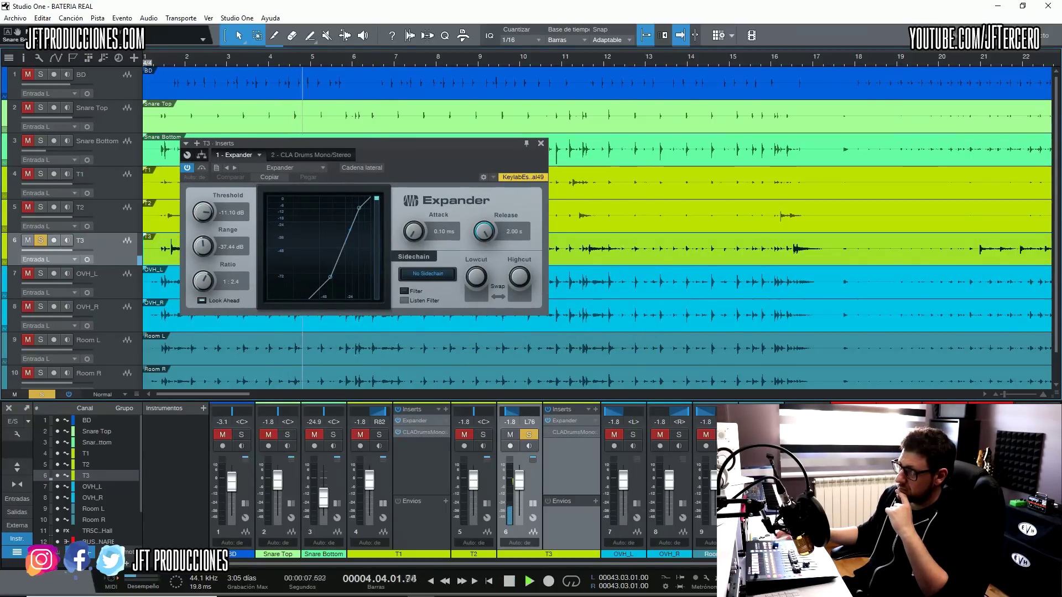
key(space)
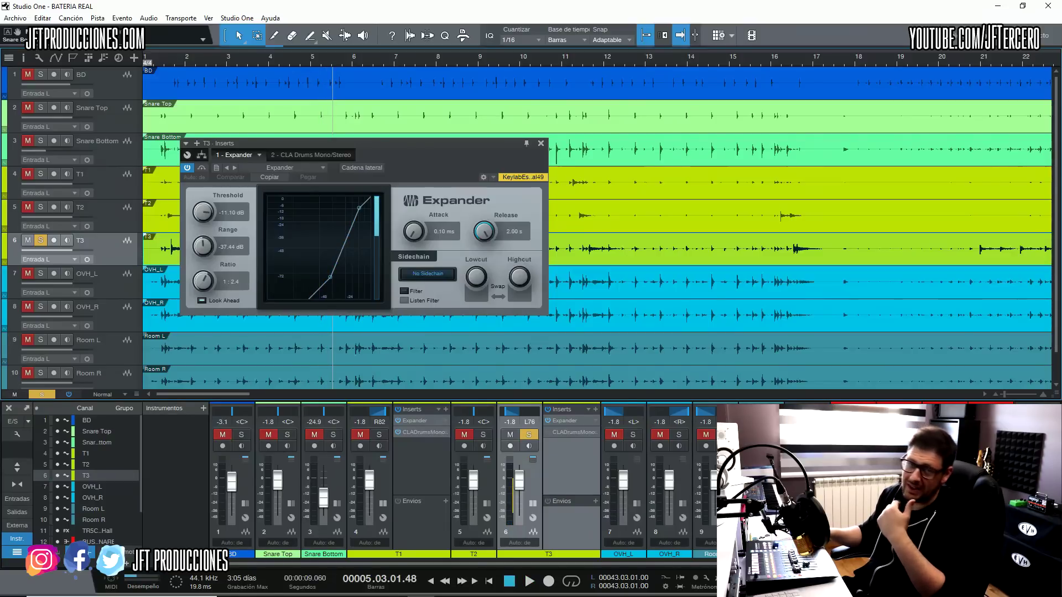
key(space)
Compare T3's Expander bypassed and active during playback, then close its window
click(548, 421)
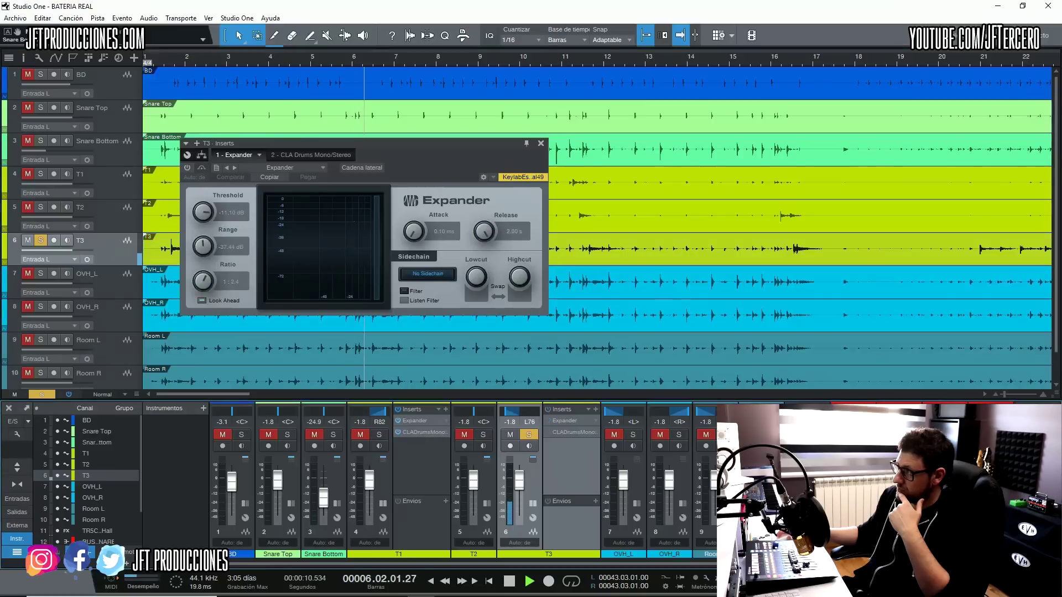
click(548, 421)
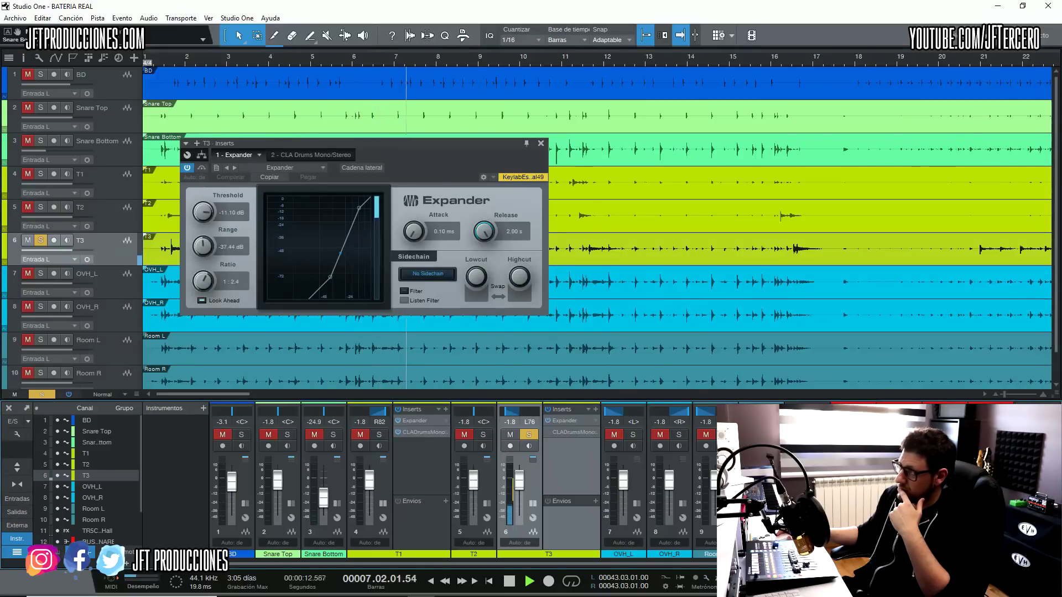
key(space)
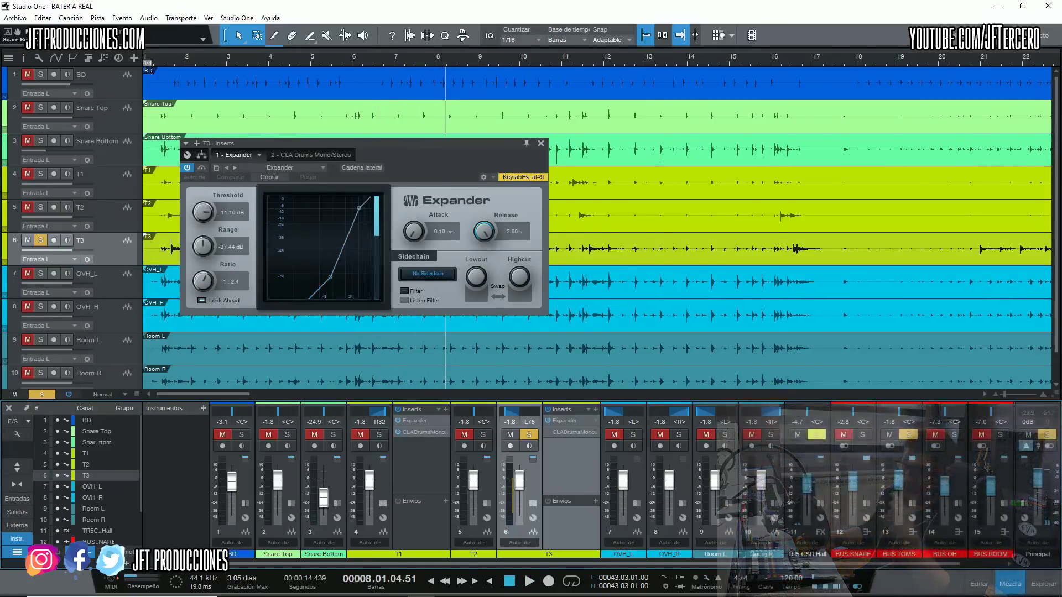
key(space)
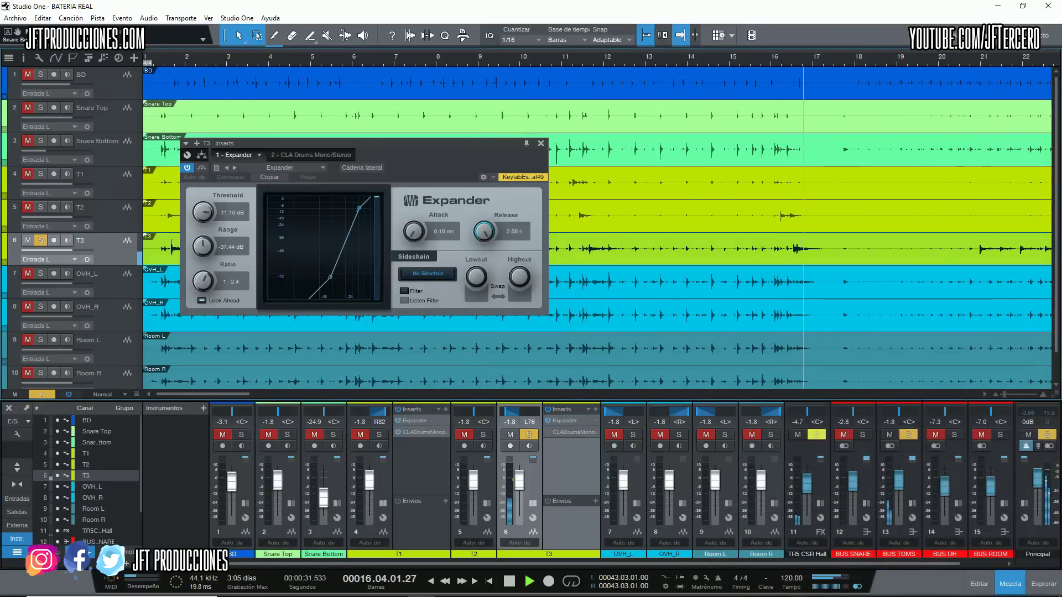
key(space)
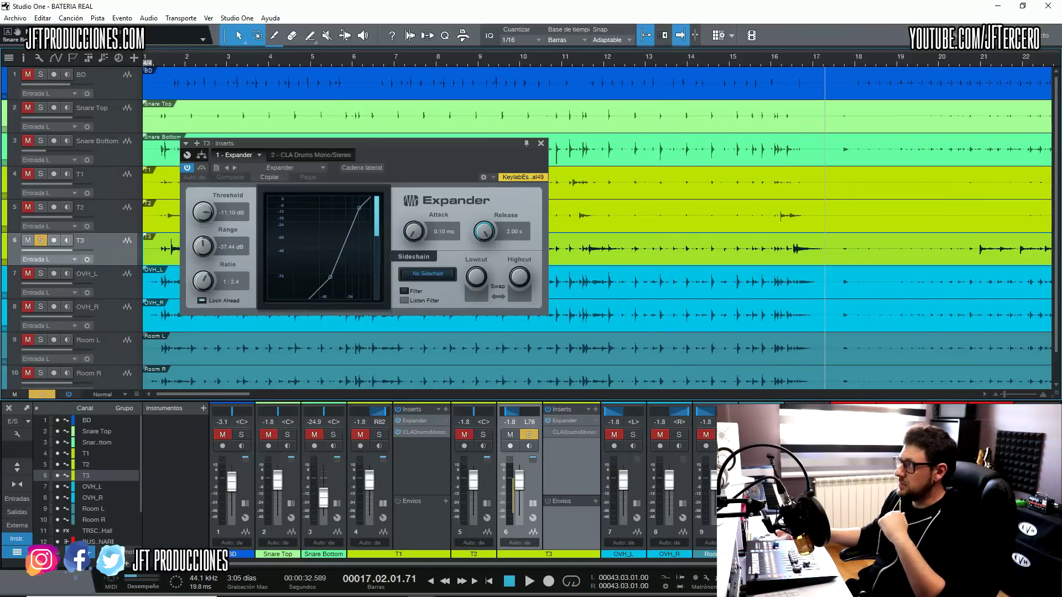
key(KP_Subtract)
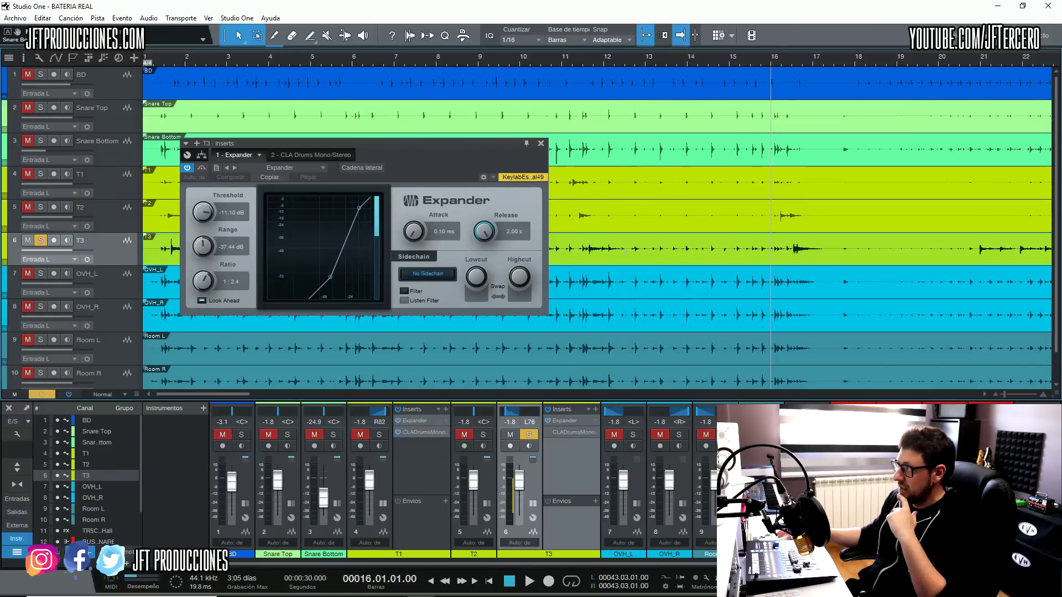
key(Escape)
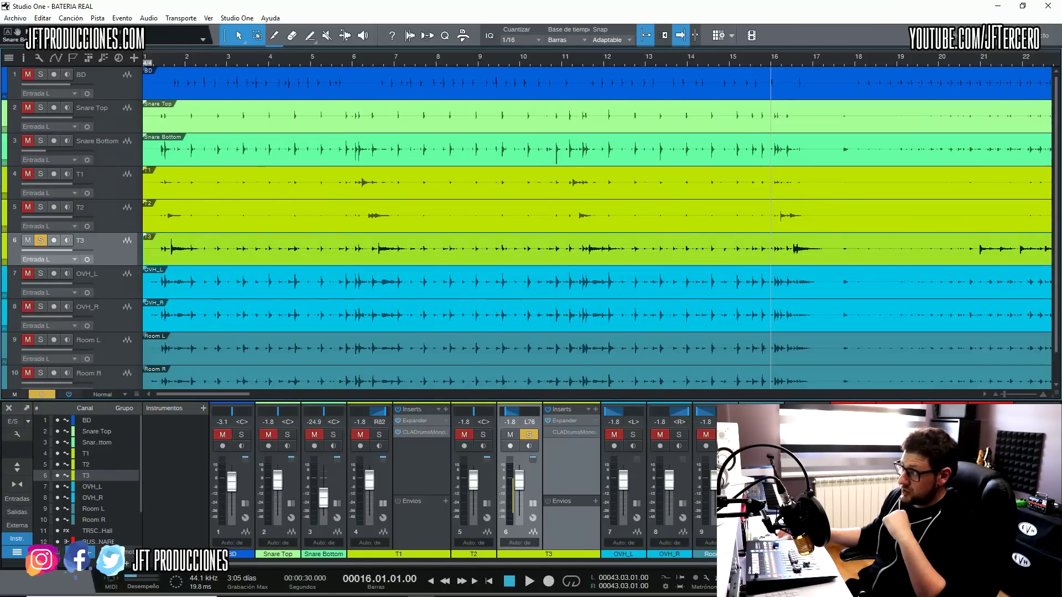
Unsolo T3 and show T2's Expander and CLA Drums inserts in the console
click(528, 435)
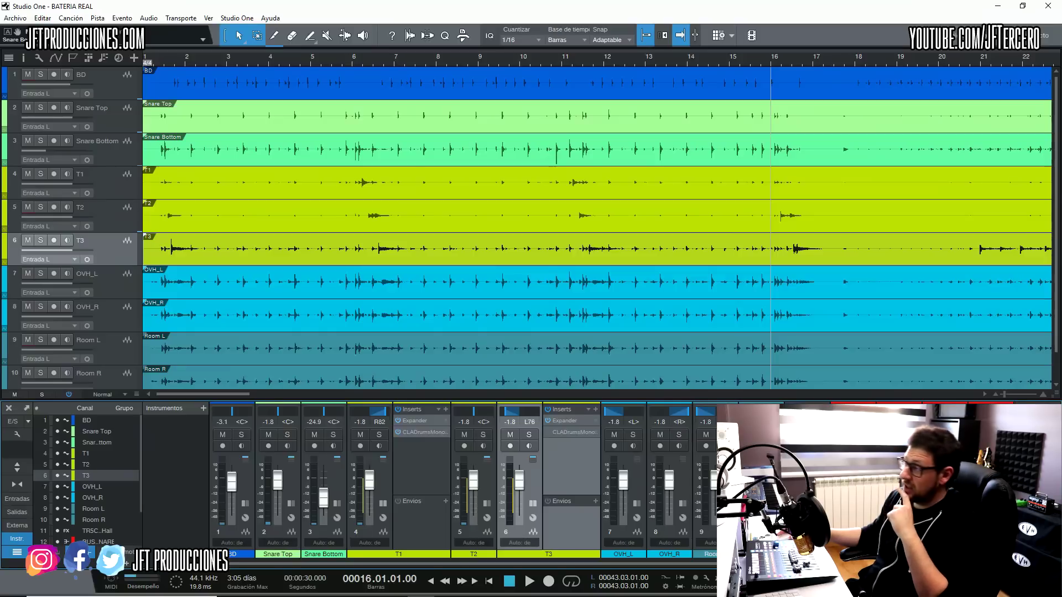
mouse_move(381, 415)
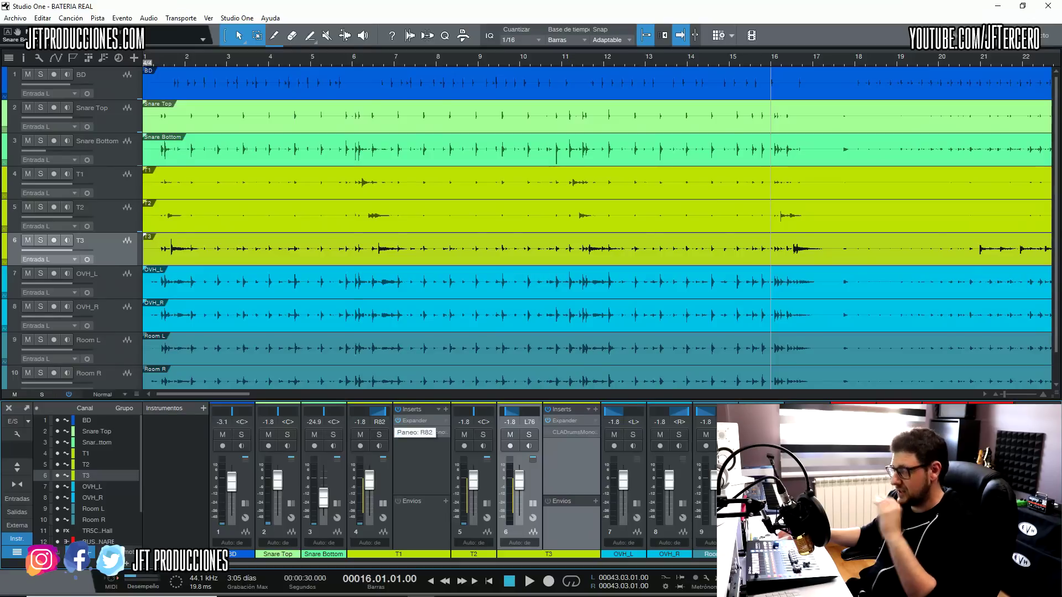
double_click(486, 482)
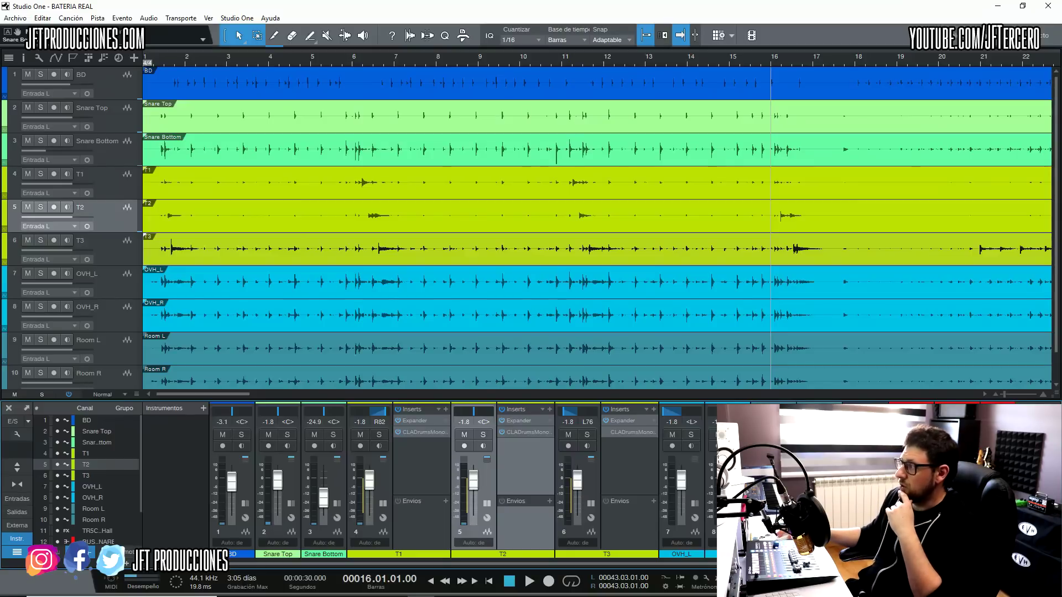
Open the tom CLA Drums plugin with its 'Toms - Tighten Up' preset and check its About box
double_click(529, 432)
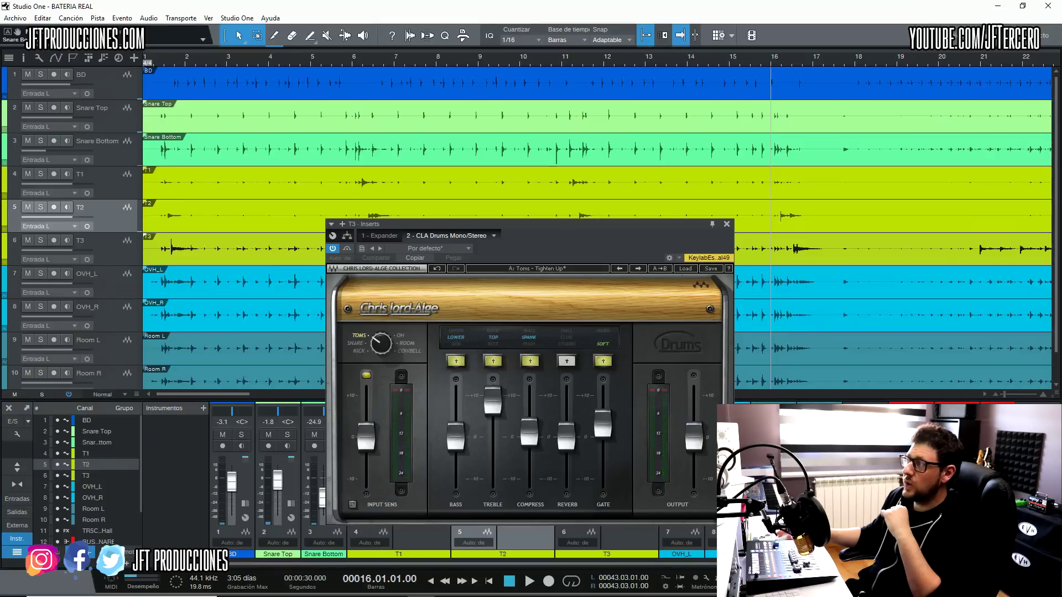
drag(475, 224, 410, 139)
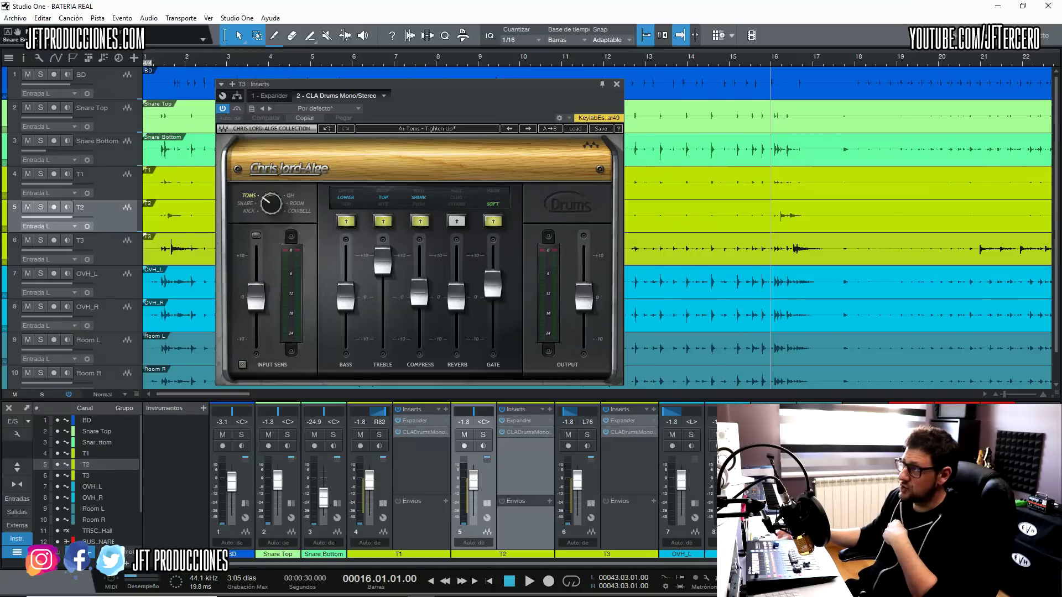
click(590, 145)
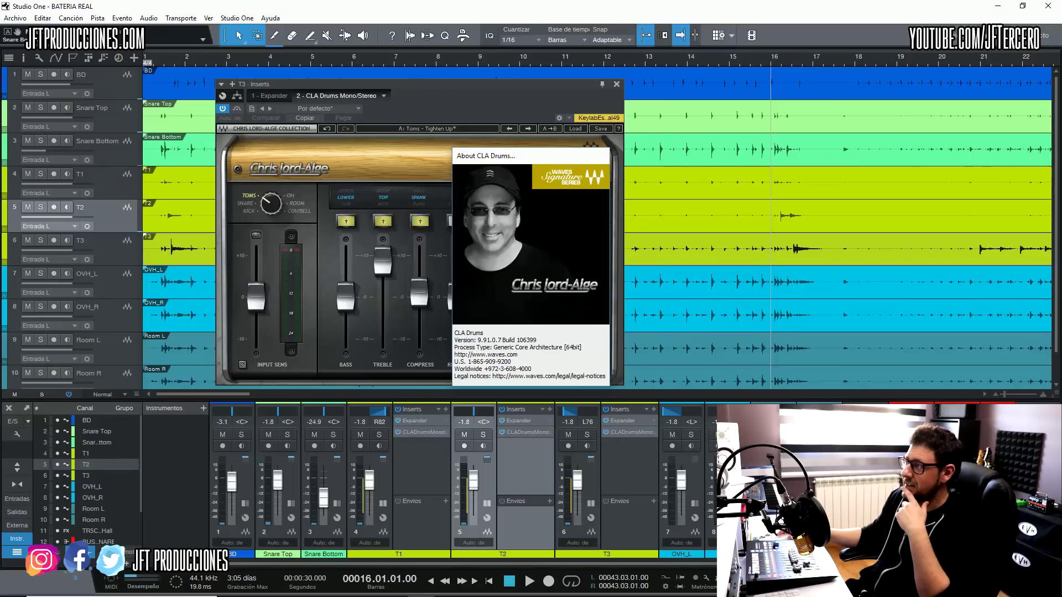
key(Escape)
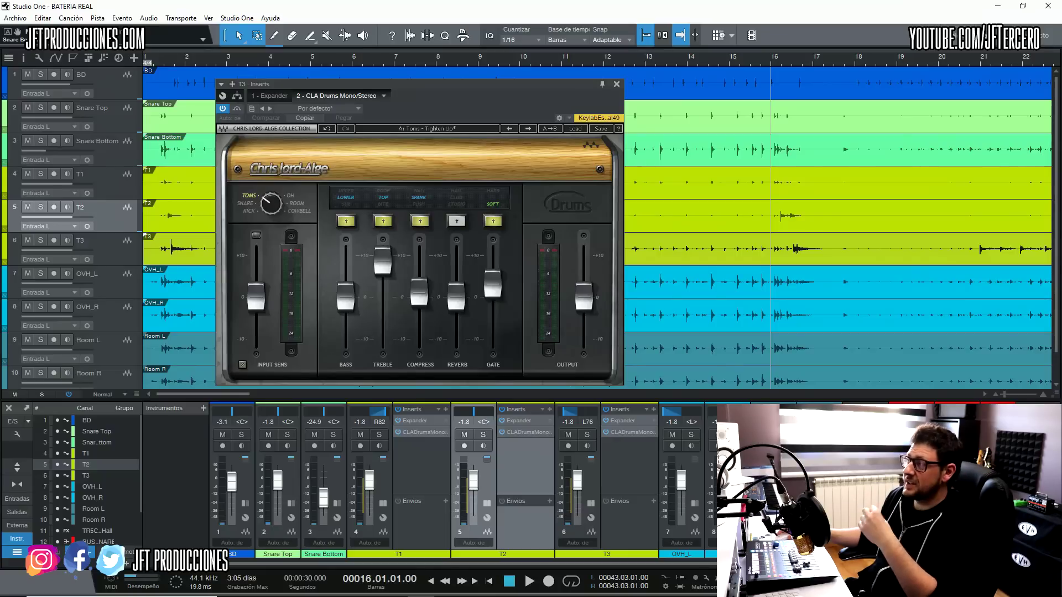
Nudge the tom CLA Drums COMPRESS fader up a touch, then close the plugin
mouse_move(493, 284)
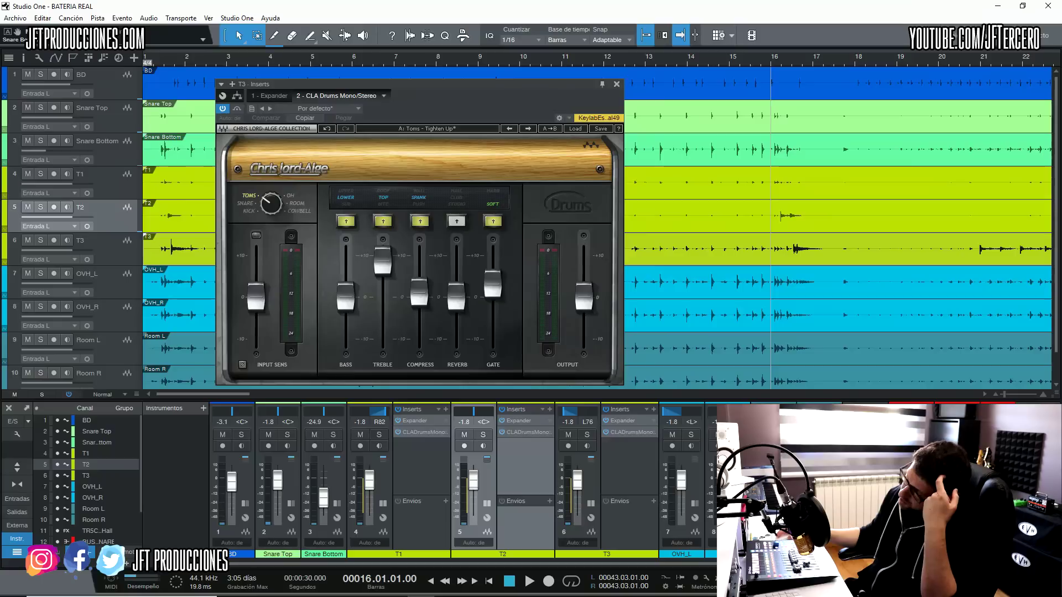
drag(419, 293, 419, 290)
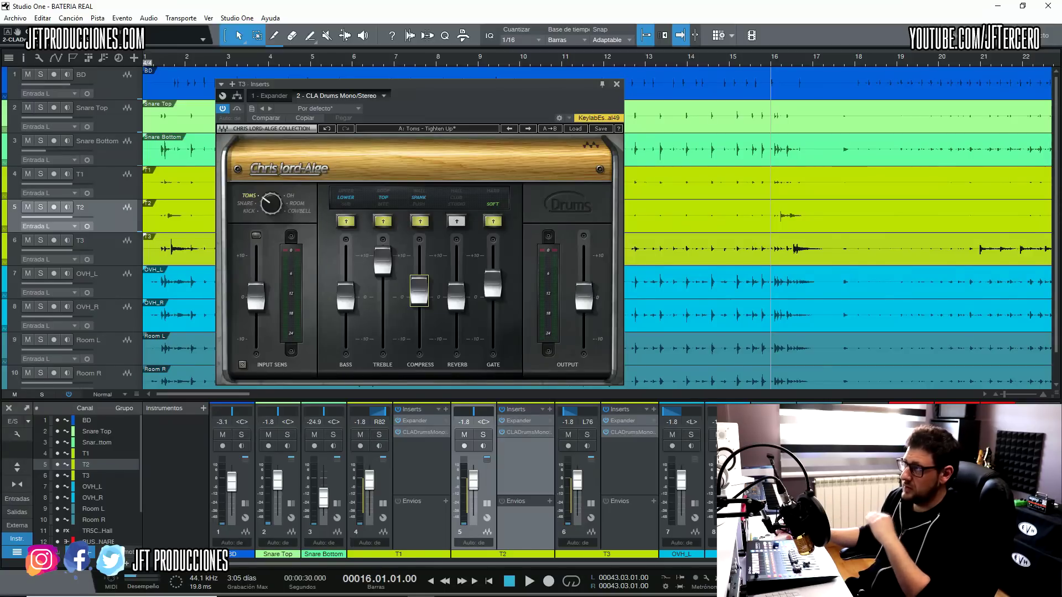
click(617, 84)
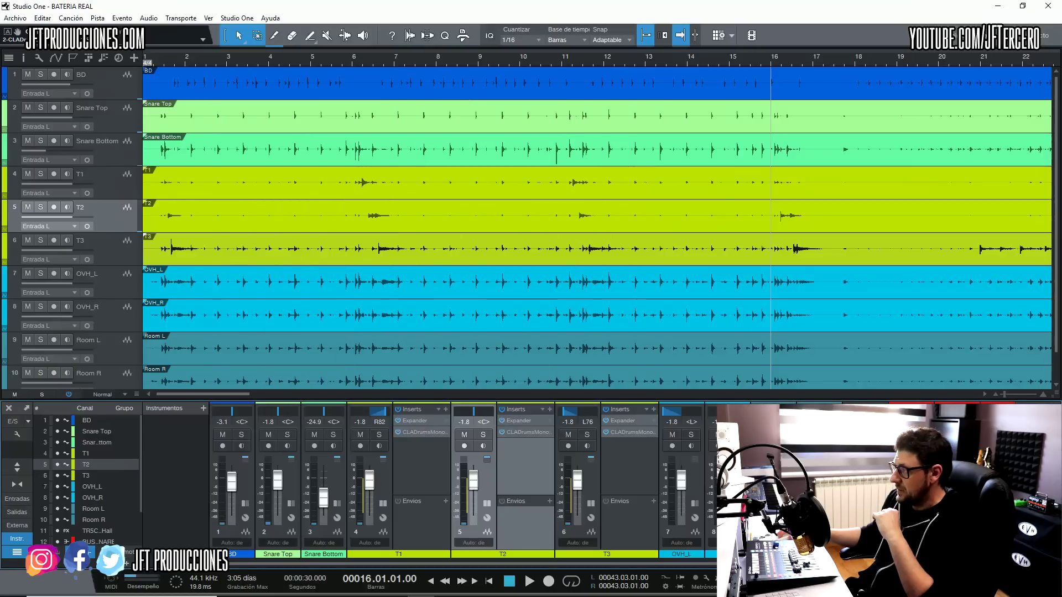
Collapse the insert panels of T1, T2 and T3
double_click(370, 531)
double_click(415, 531)
double_click(461, 531)
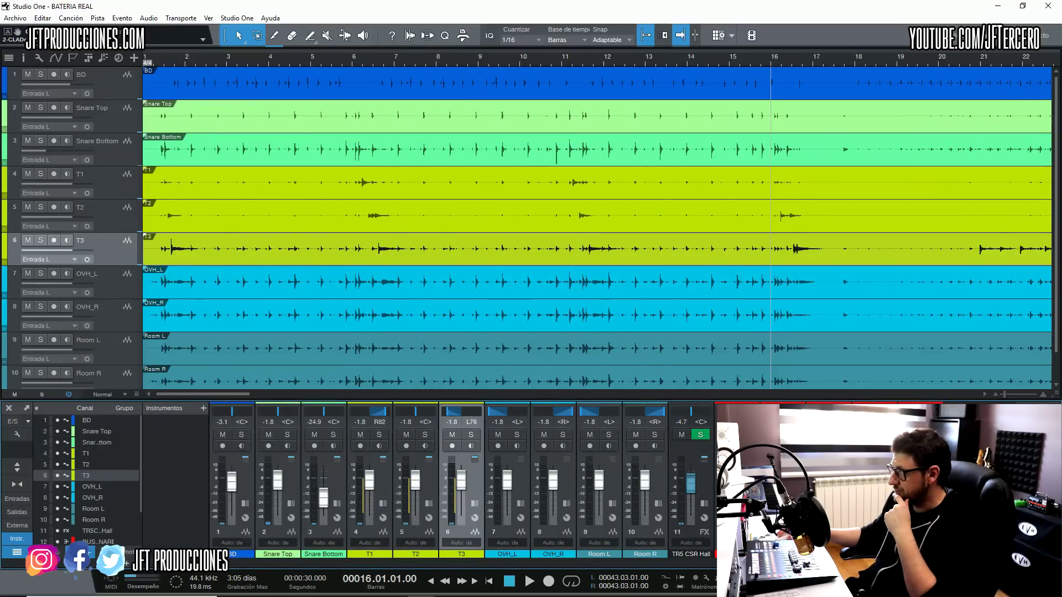
Select BUS SNARE and show its API-550A equalizer insert window
key(Down)
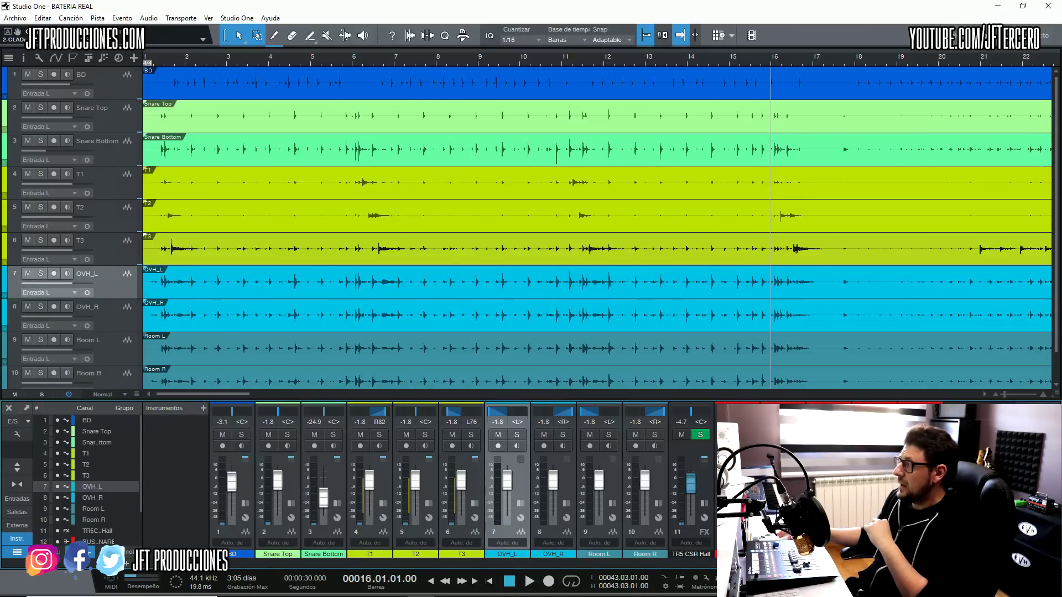
double_click(738, 531)
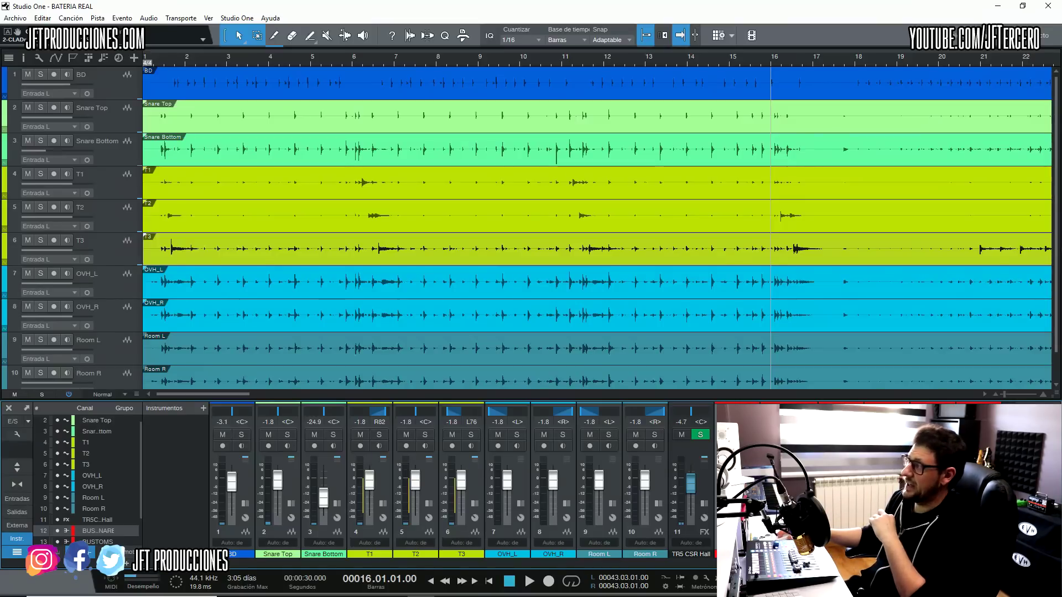
key(F11)
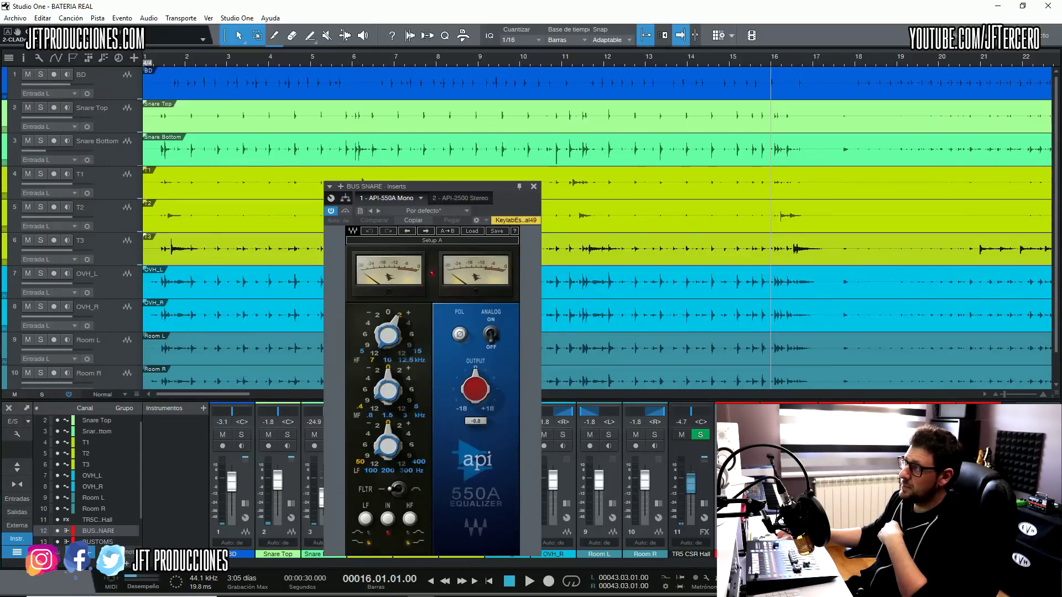
drag(363, 185, 282, 63)
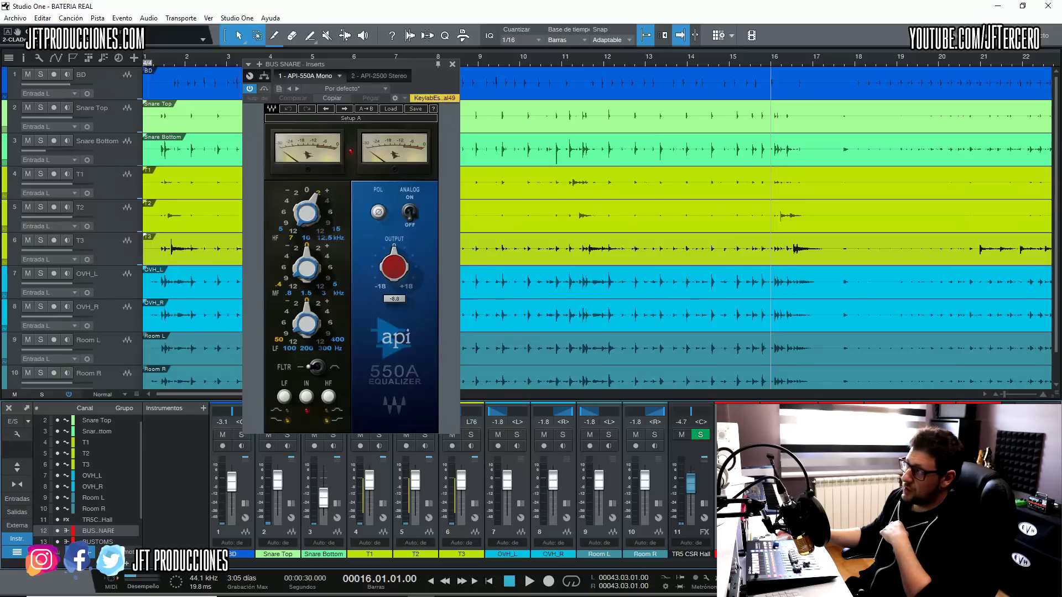
click(379, 77)
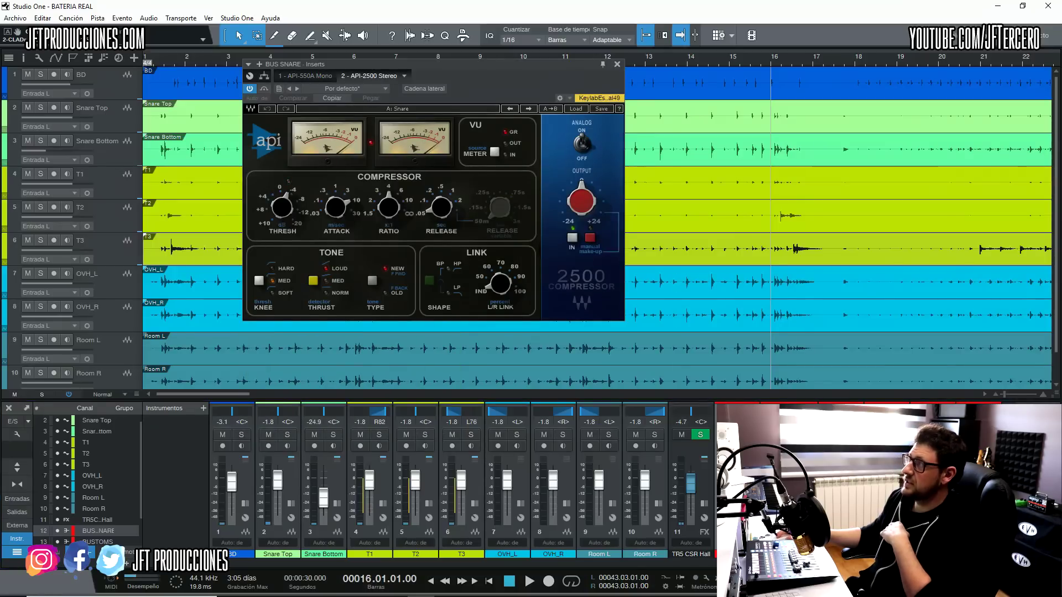
drag(382, 65, 299, 62)
drag(198, 205, 198, 197)
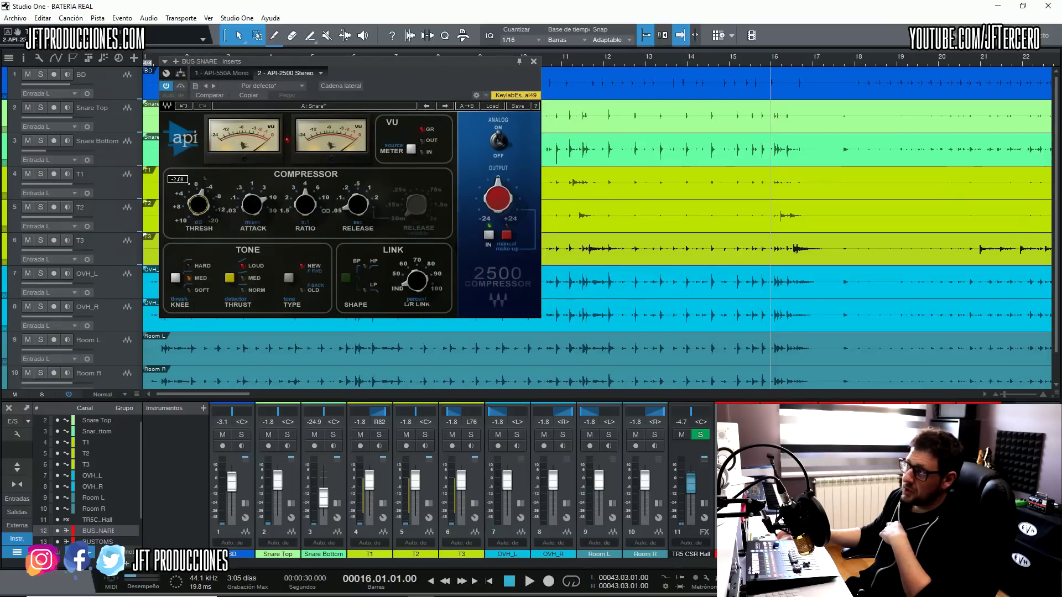
mouse_move(253, 205)
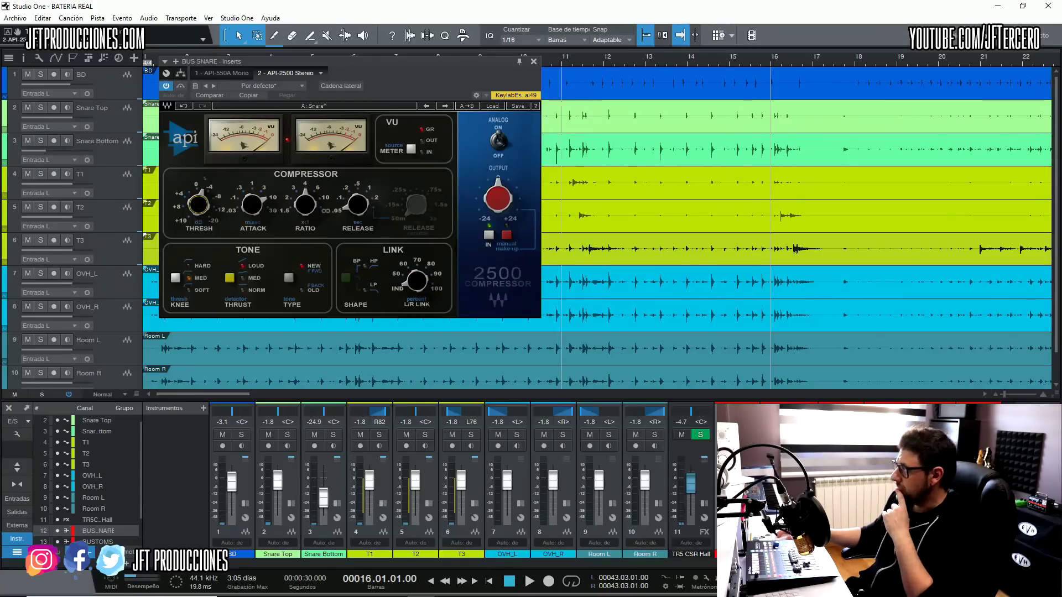
key(Escape)
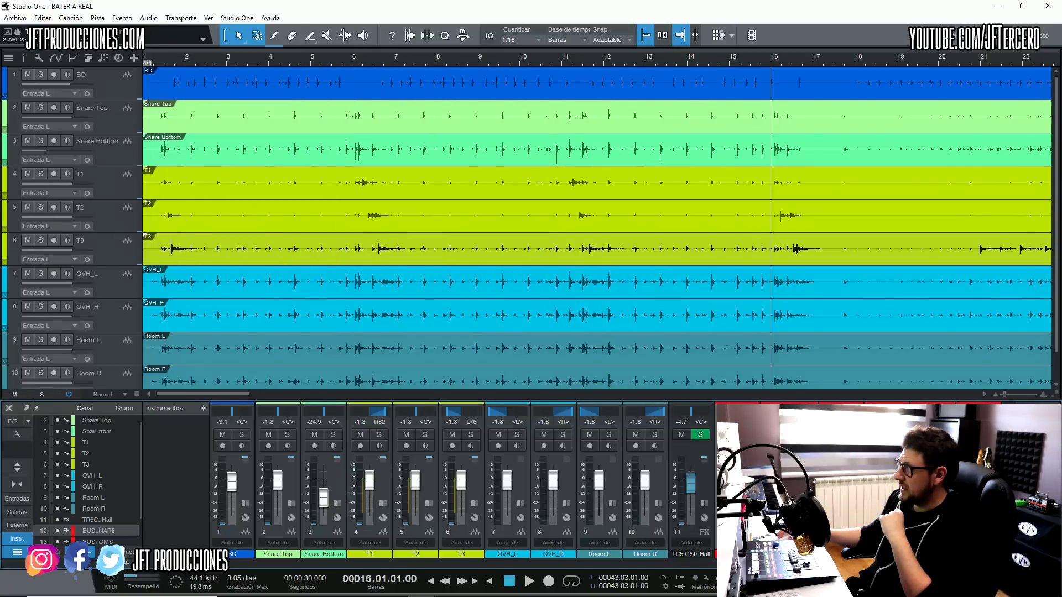
Review the TR5 CSR Hall reverb window, then solo Snare Top and Snare Bottom
key(F11)
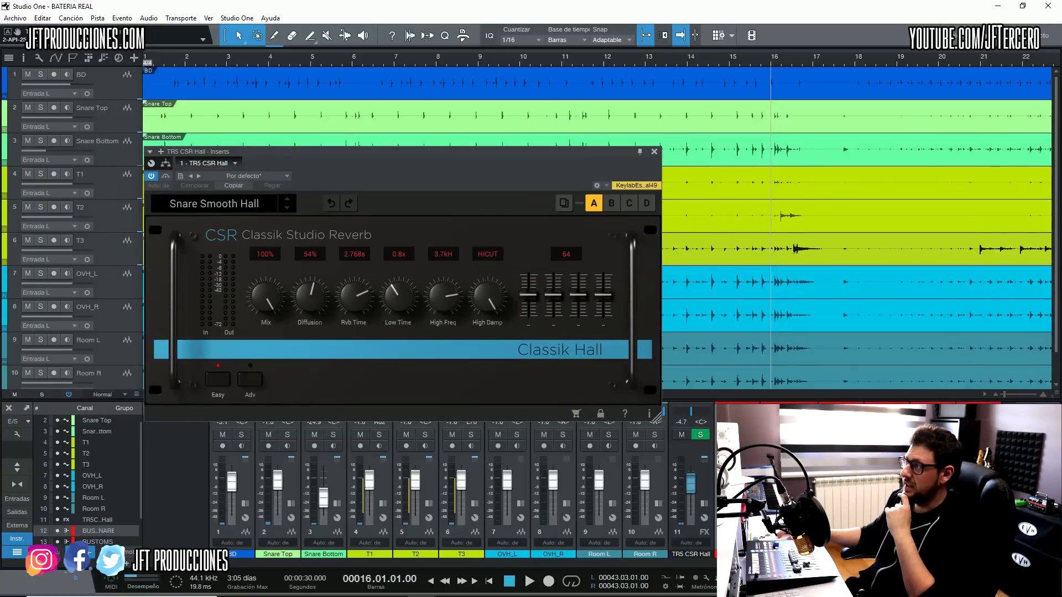
drag(387, 151, 402, 118)
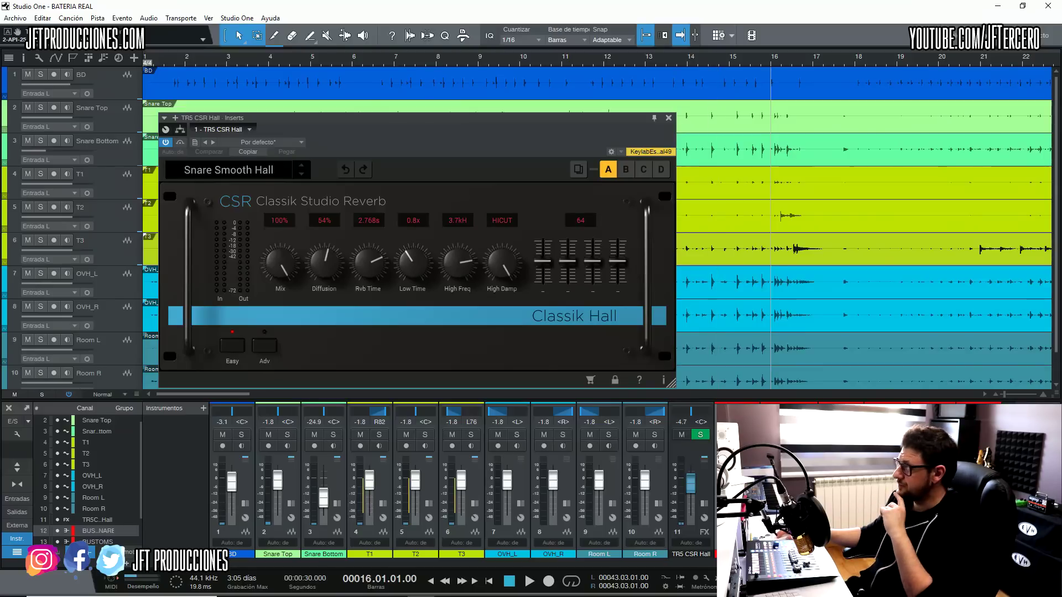
click(668, 117)
key(s)
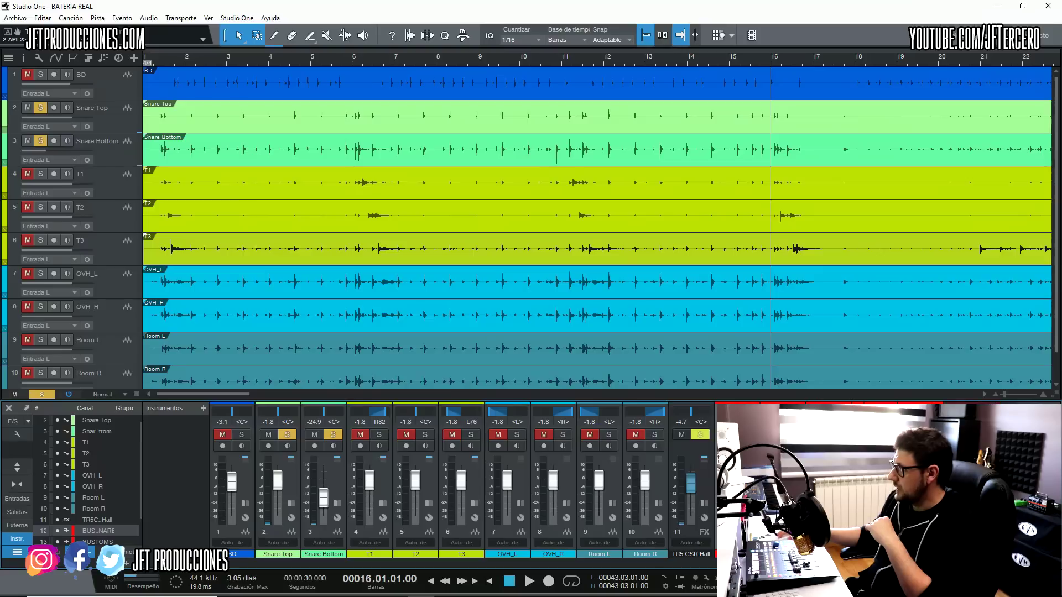
Play the soloed snares from around bar 2, clear the solo and stop playback
key(space)
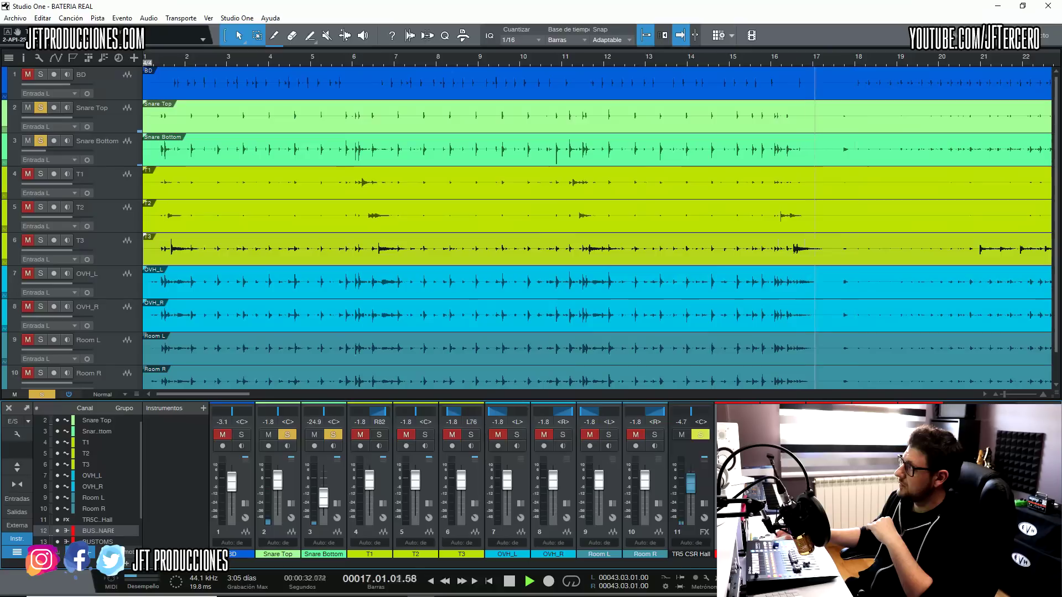
click(185, 59)
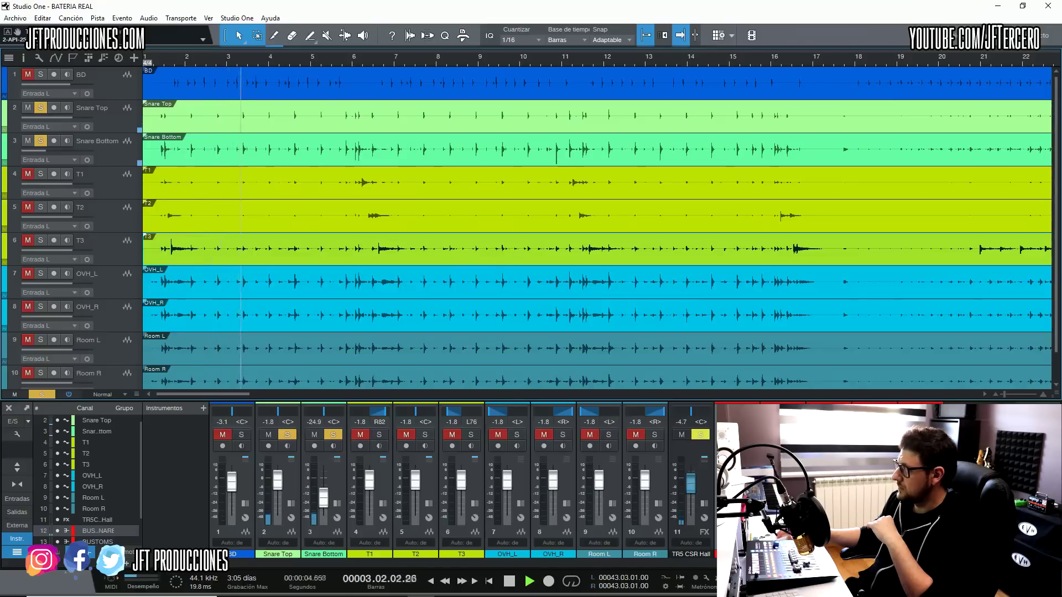
click(746, 434)
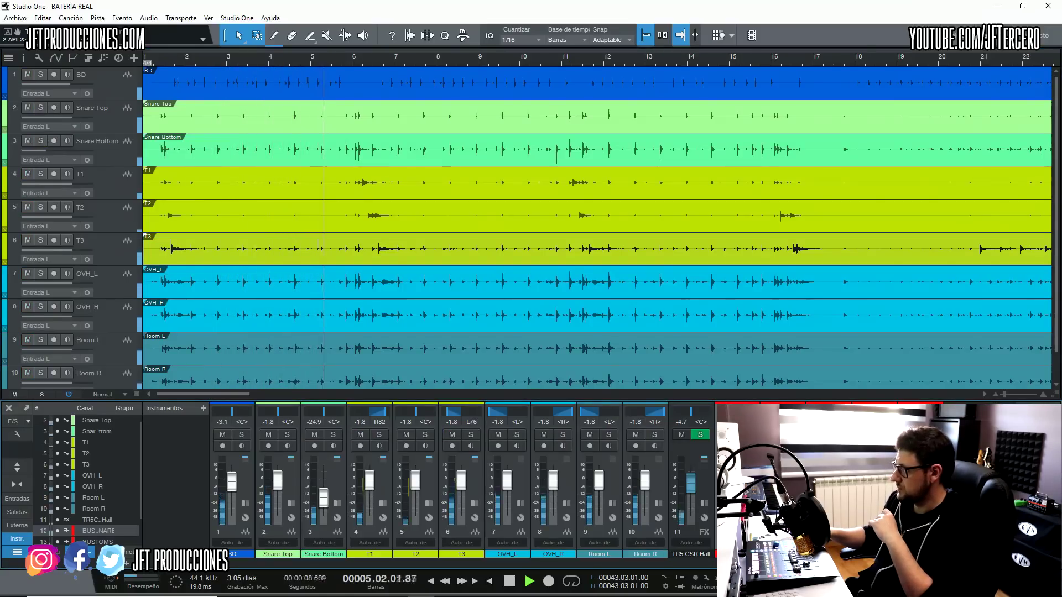
key(space)
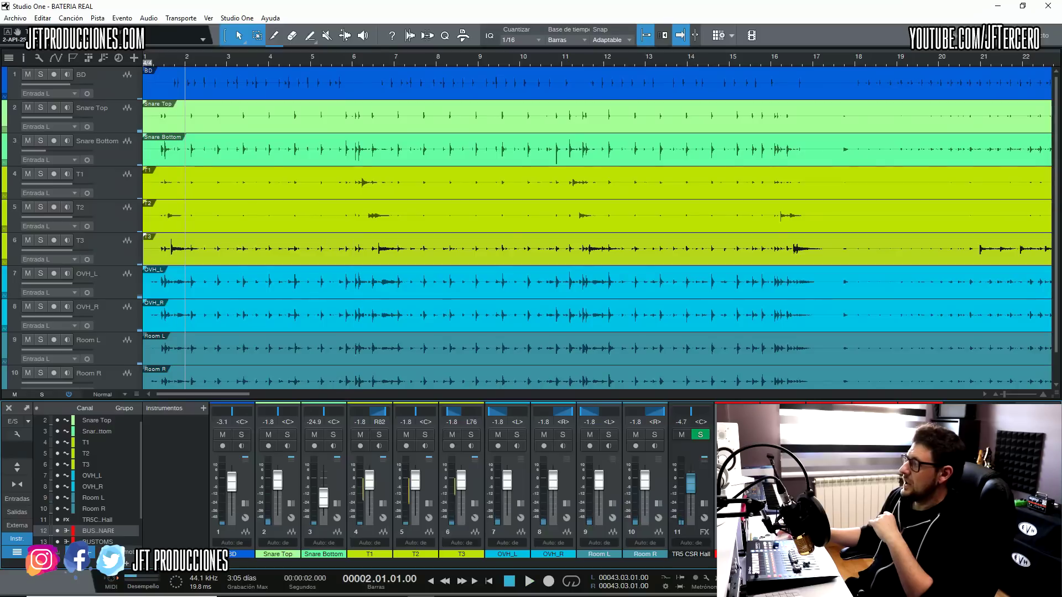
scroll(100, 530, down, 1)
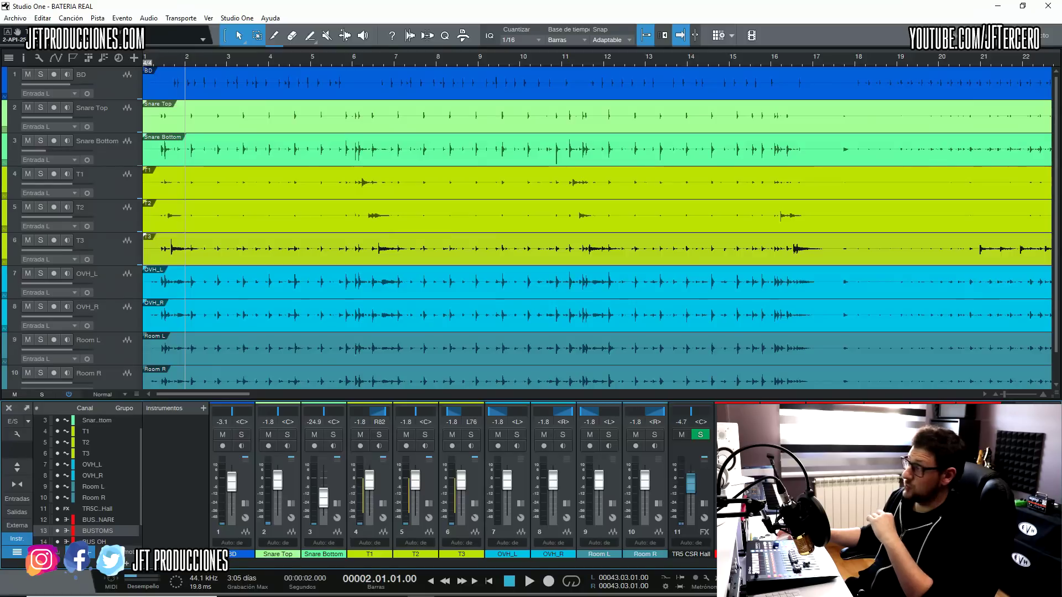
key(F11)
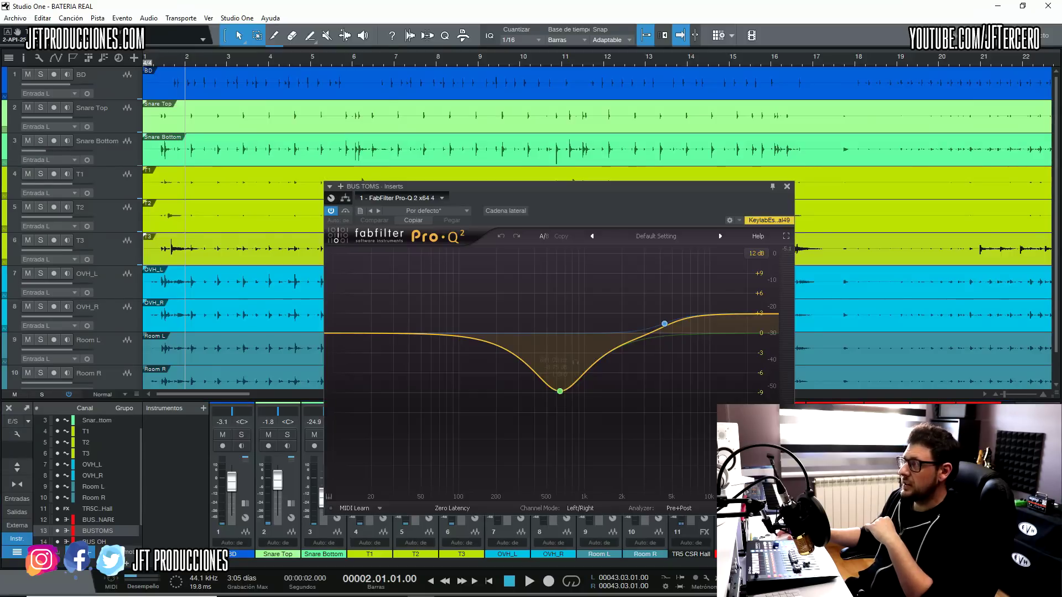
mouse_move(560, 391)
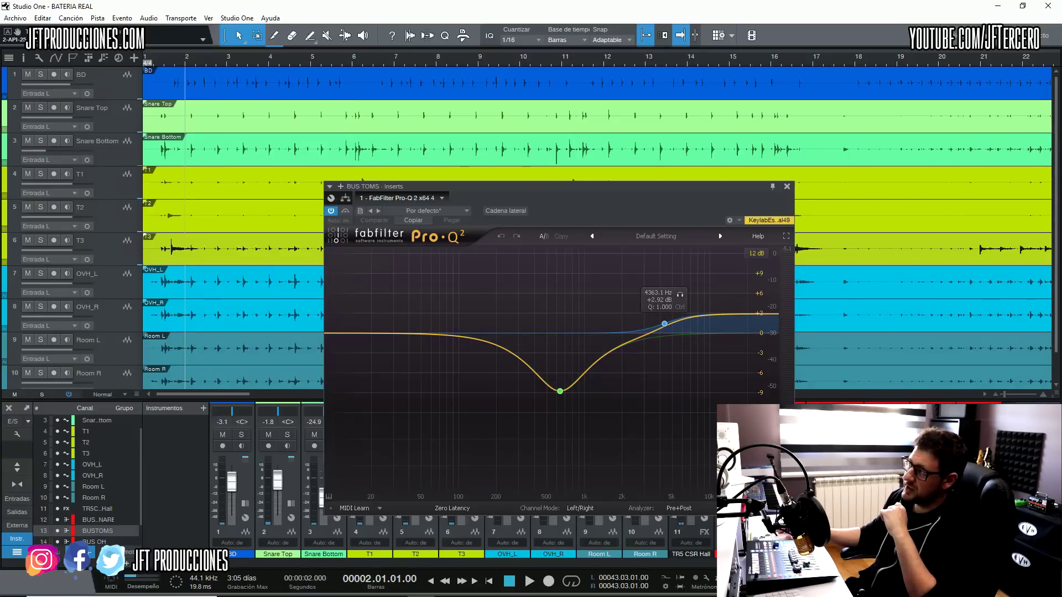
click(787, 186)
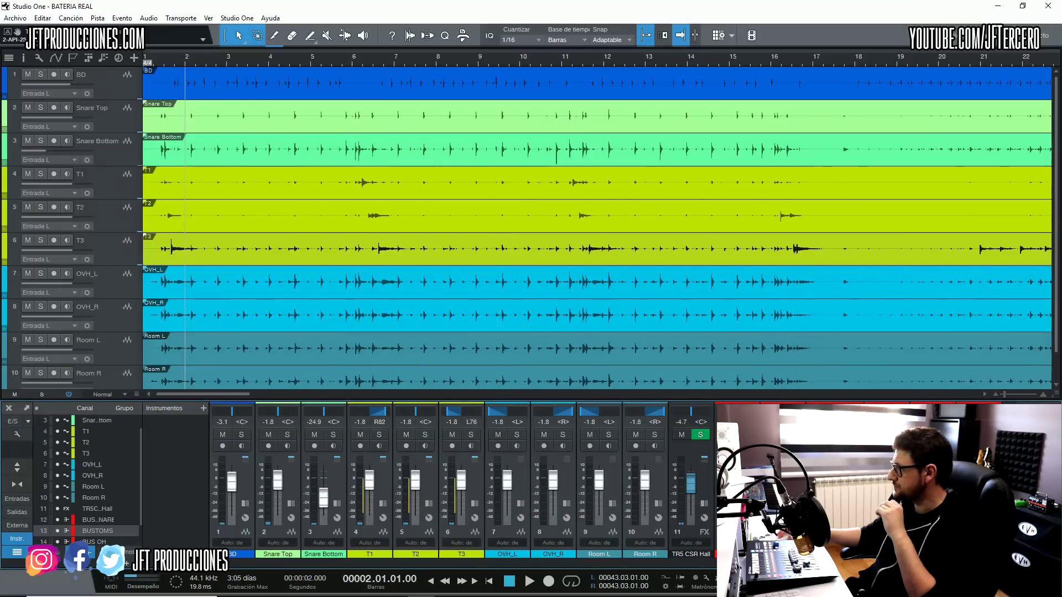
scroll(100, 497, down, 1)
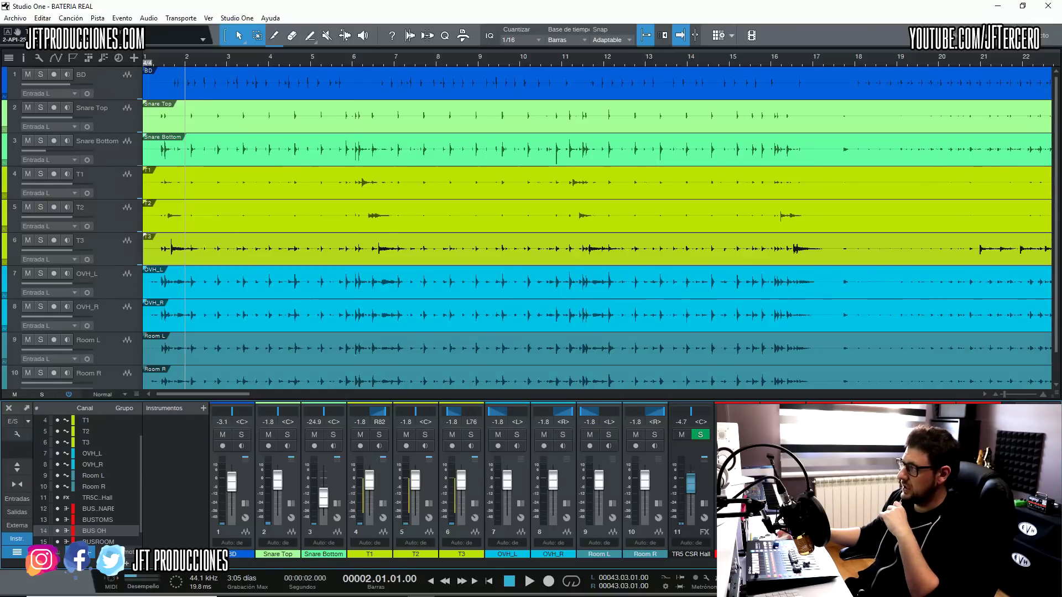
Open the BUS OH Pro-Q 2, solo OVH_L and OVH_R, and audition the 545 Hz low-cut band alone
key(F11)
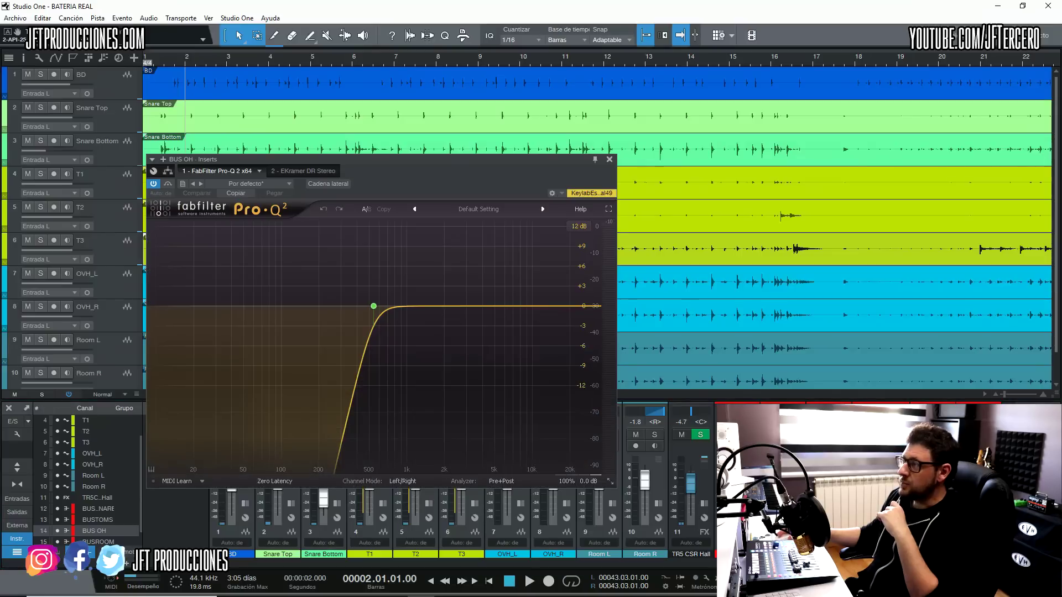
mouse_move(373, 305)
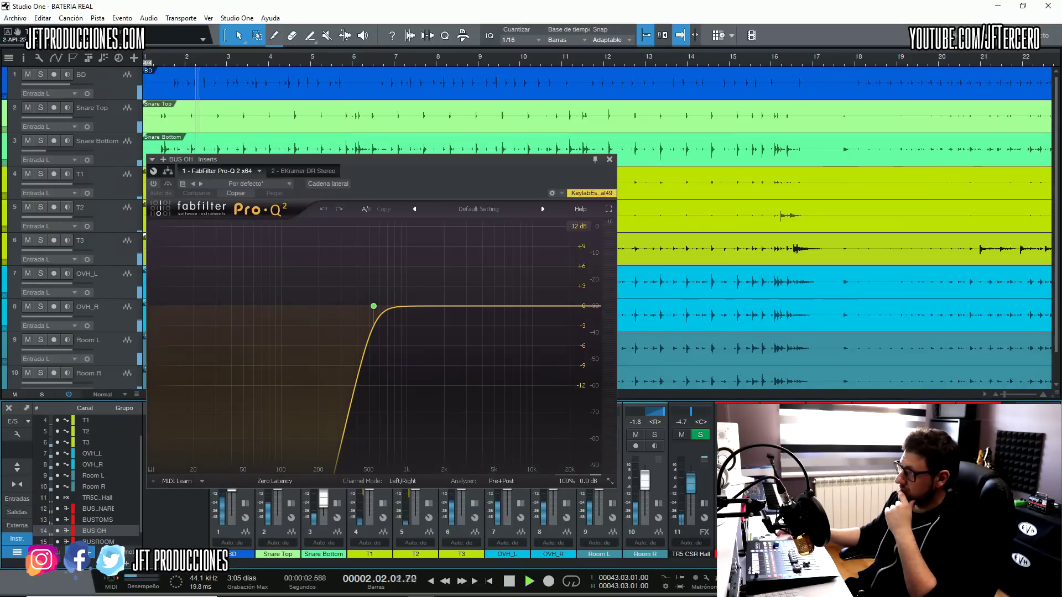
key(s)
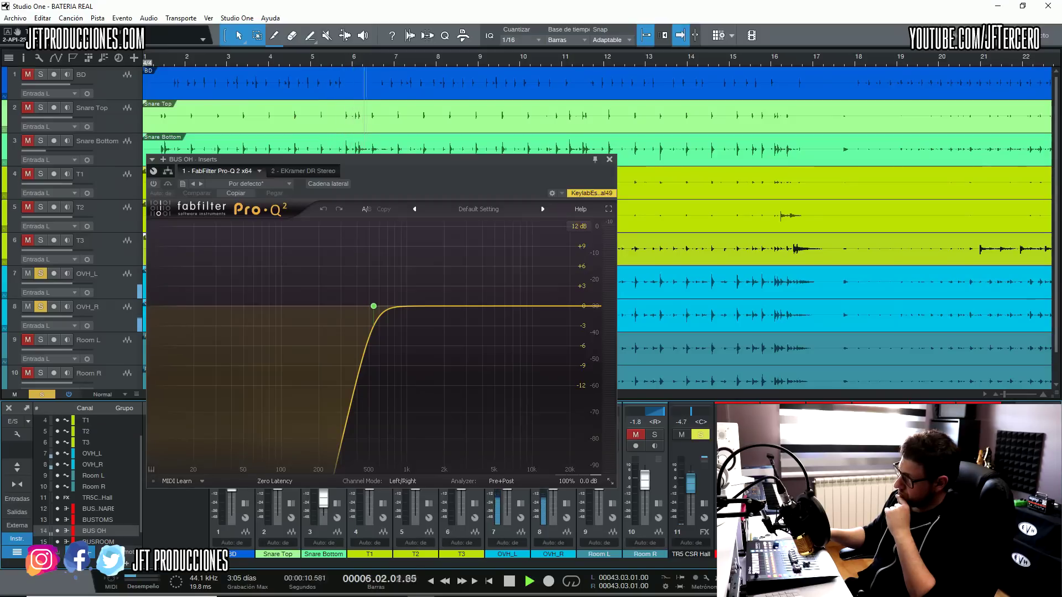
key(space)
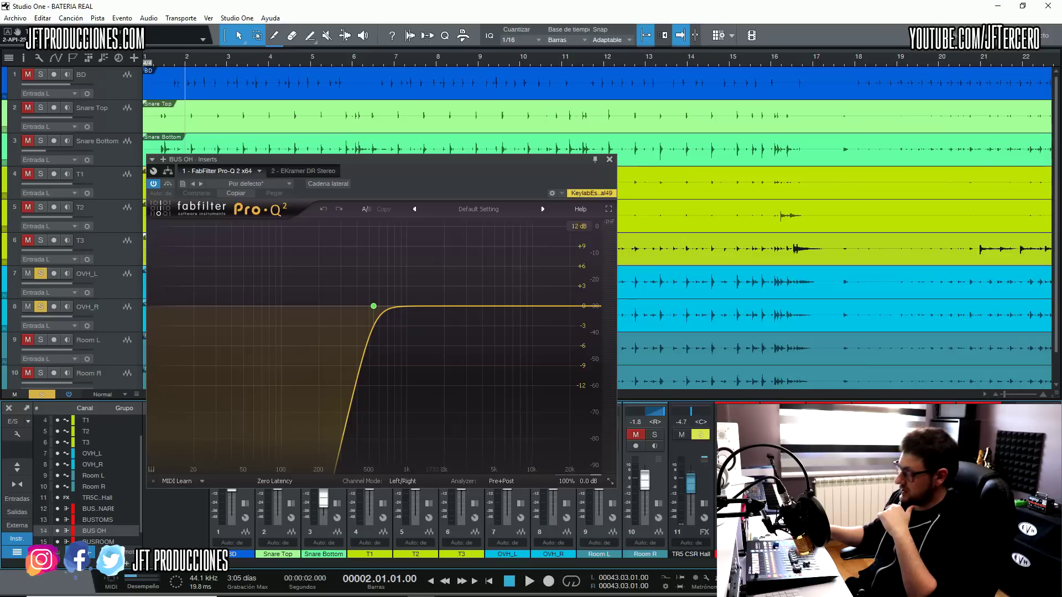
key(space)
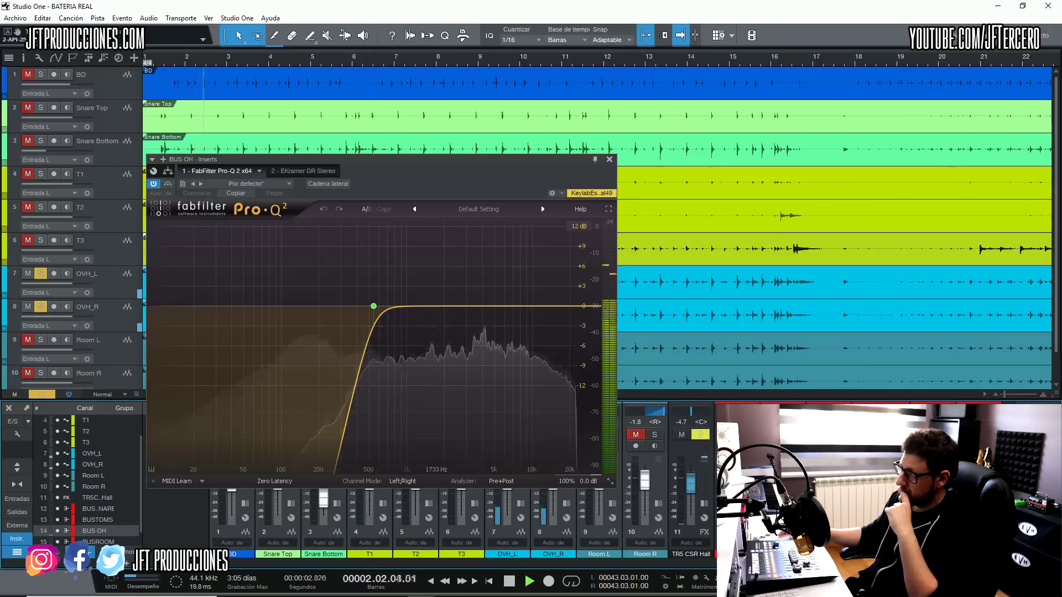
click(389, 284)
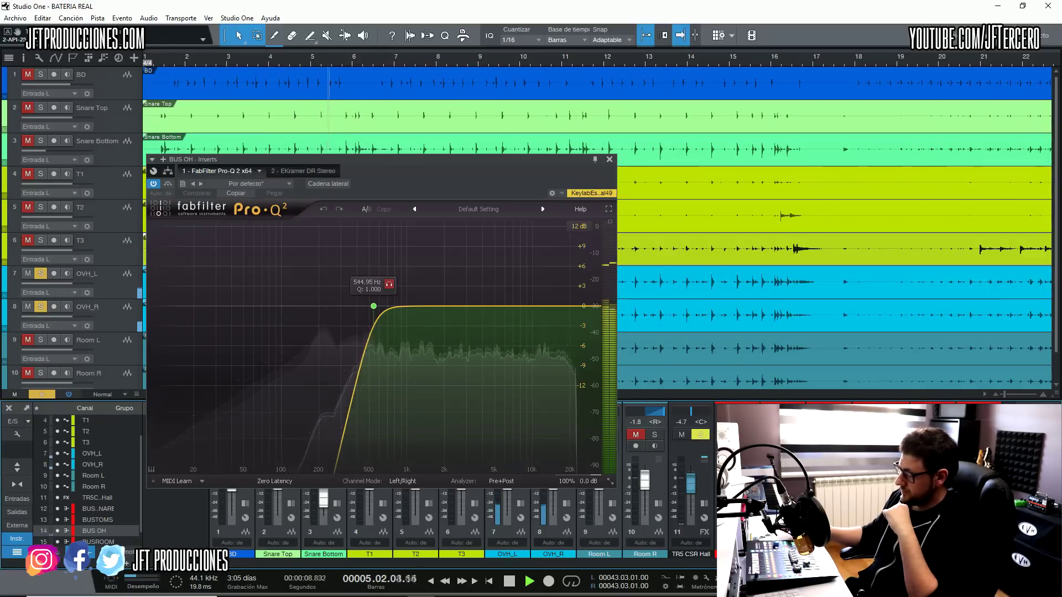
Keep auditioning, then move the playhead near the song start and reopen the Pro-Q 2
key(space)
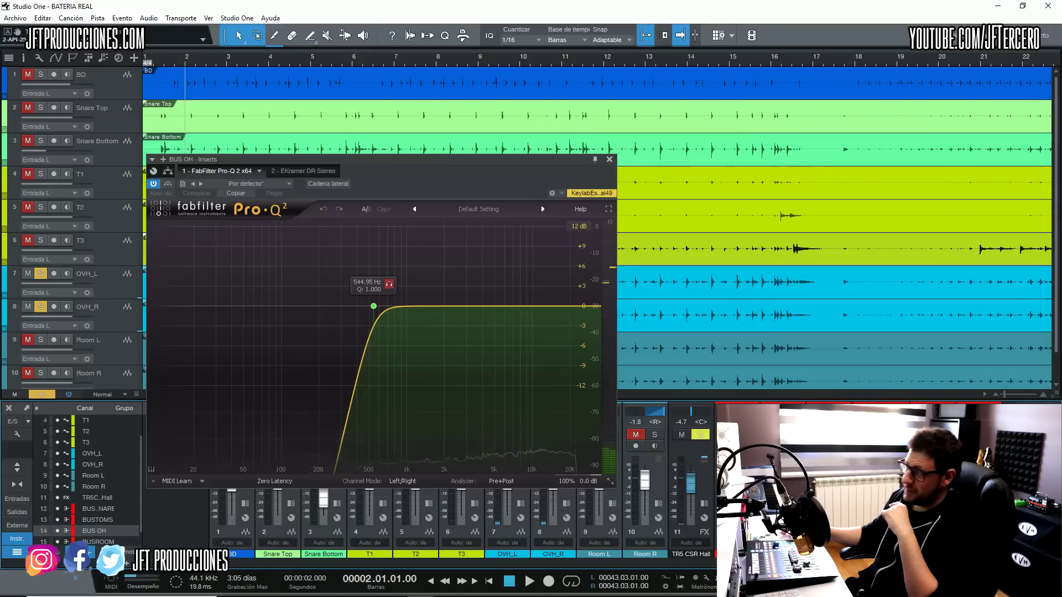
key(space)
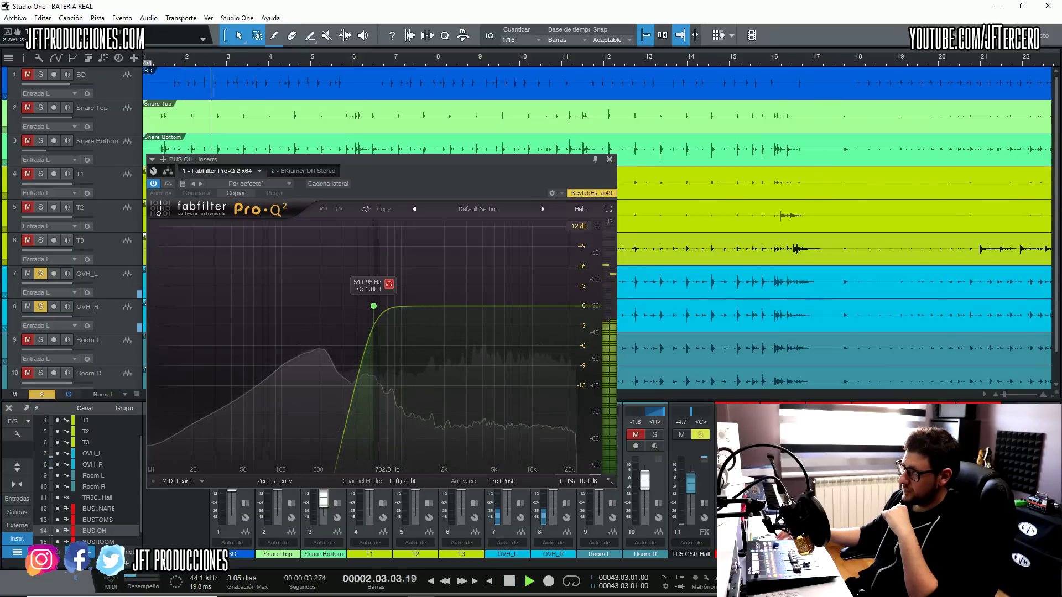
key(space)
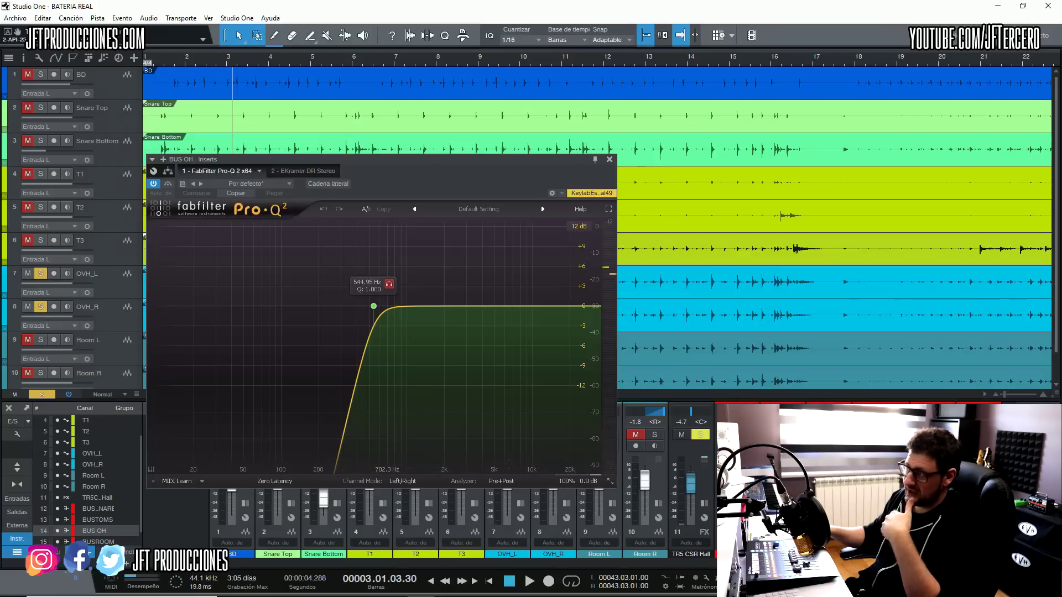
key(space)
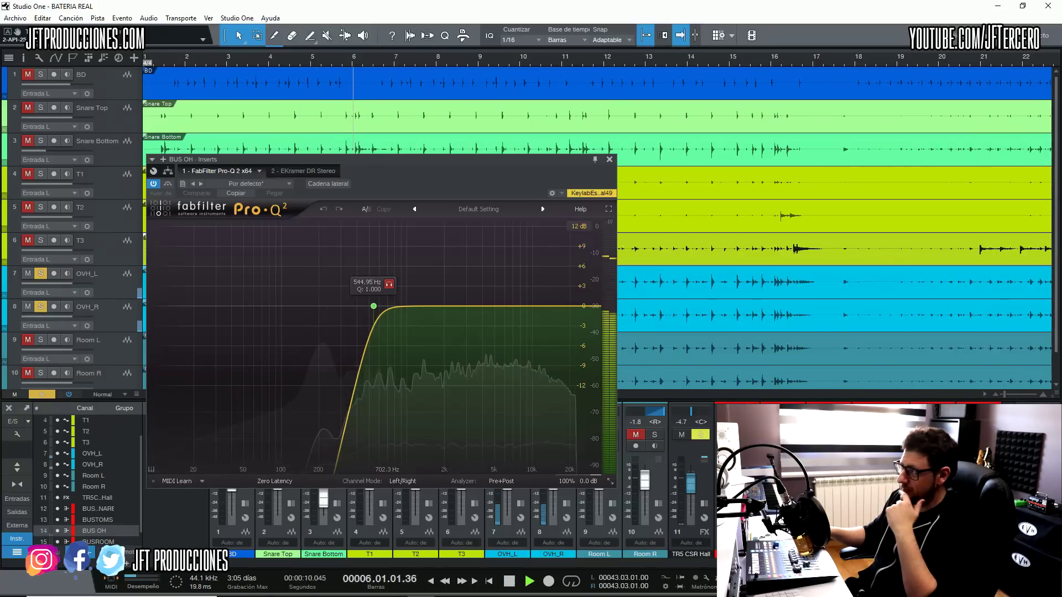
click(609, 159)
key(space)
key(comma)
click(164, 58)
click(842, 518)
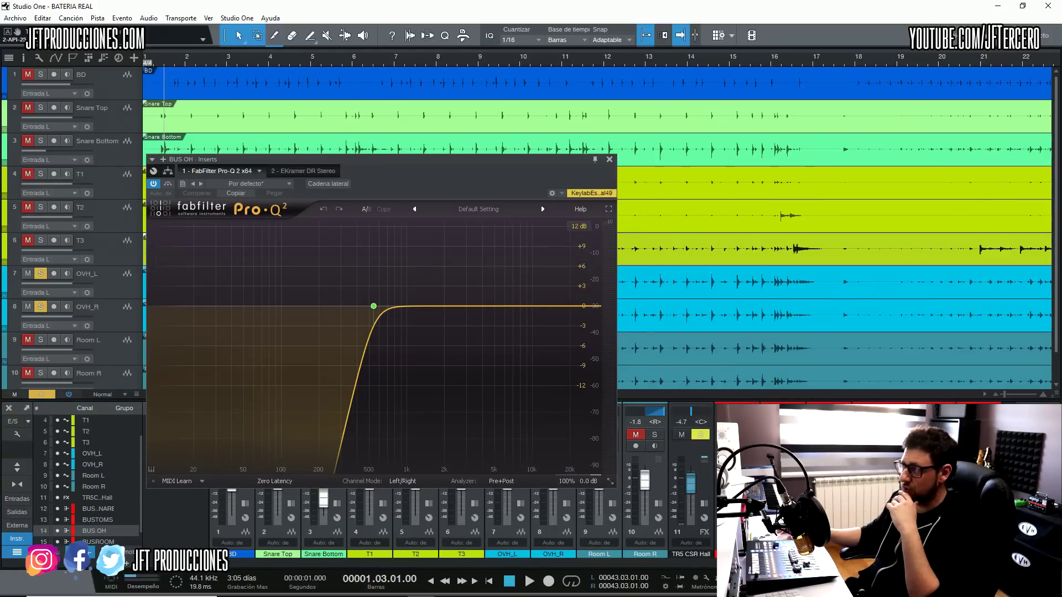
Try 12 dB/oct on the 544.95 Hz low cut, revert to 24 dB/oct, and close Pro-Q 2
click(374, 306)
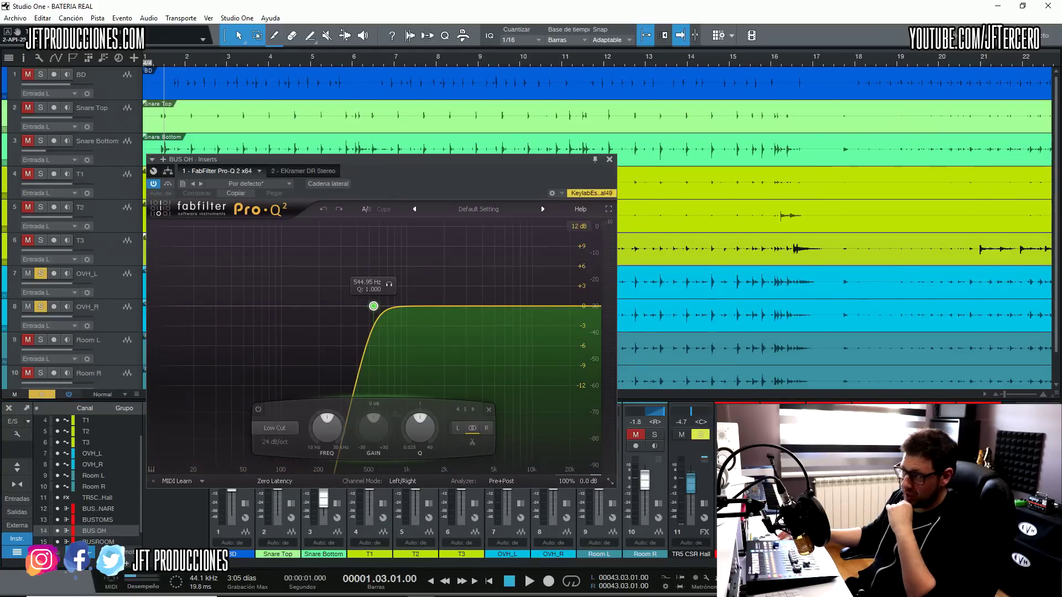
click(274, 442)
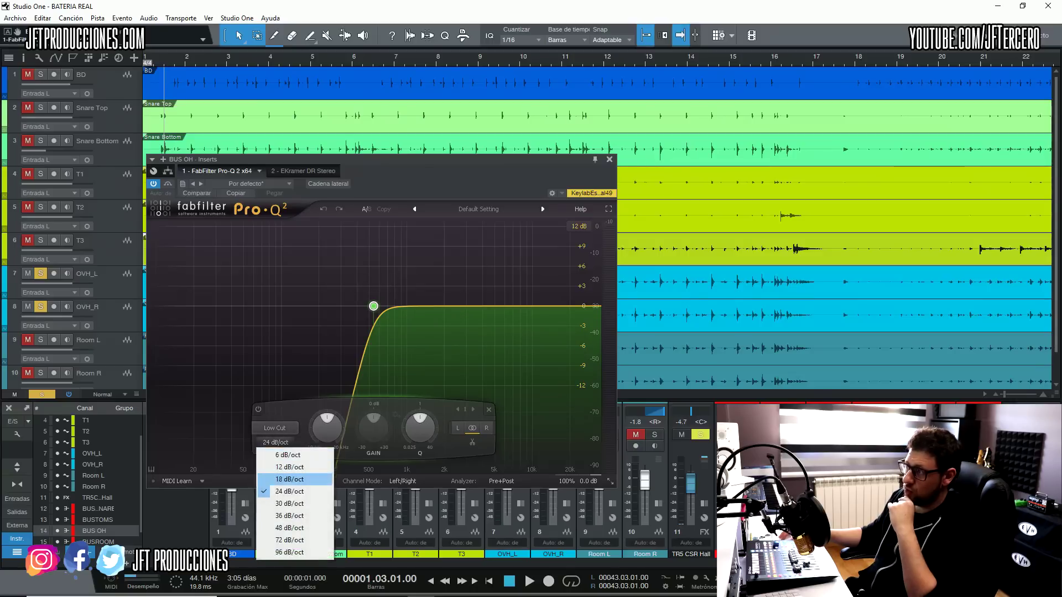
click(295, 467)
click(275, 441)
click(290, 491)
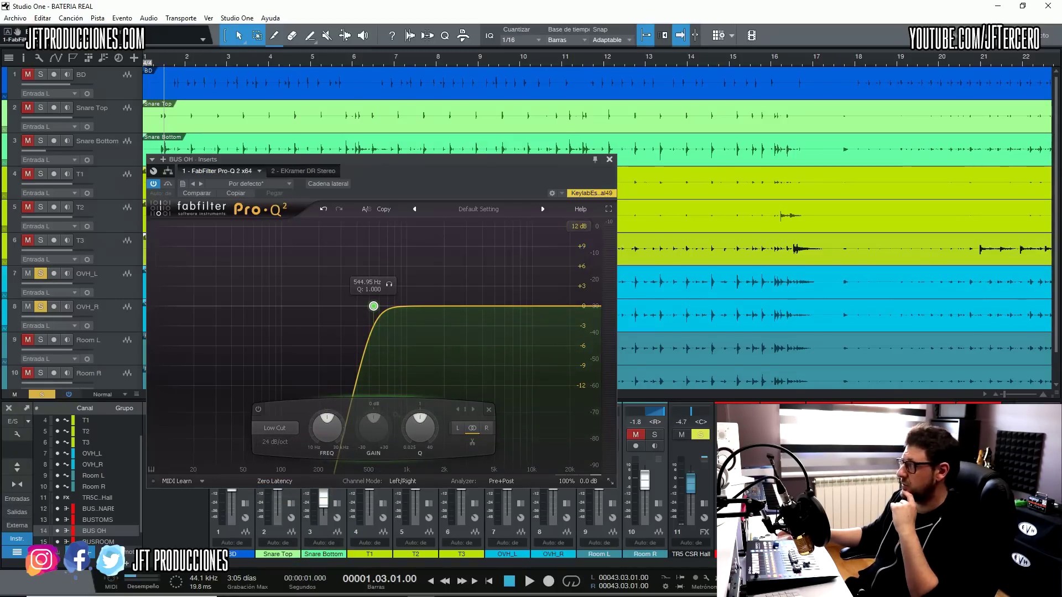
click(610, 159)
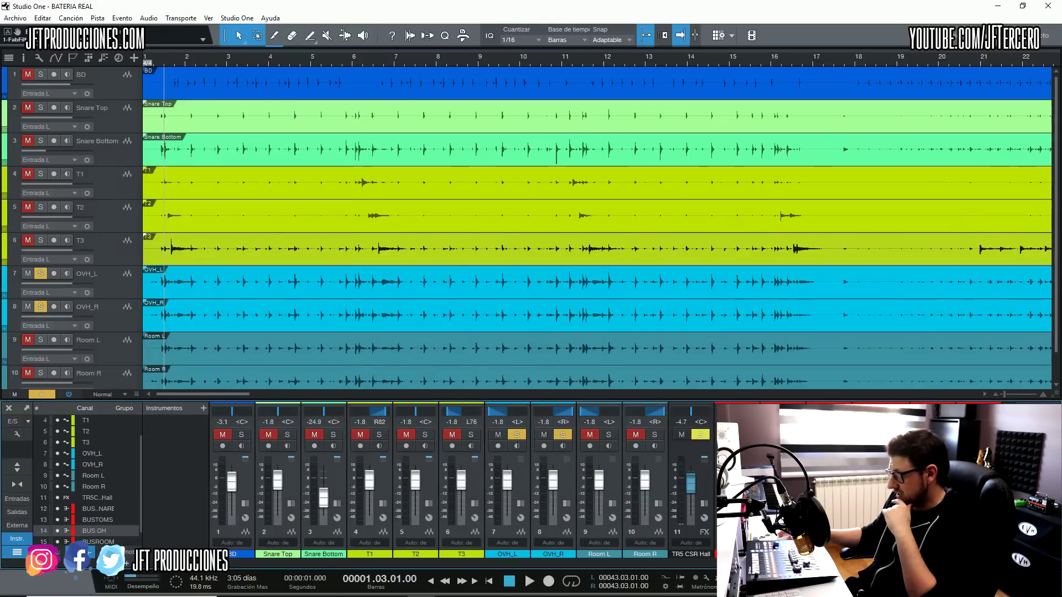
Open BUS OH's EKramer DR Stereo insert in OH mode and move its window up-right
double_click(879, 432)
drag(266, 159, 302, 89)
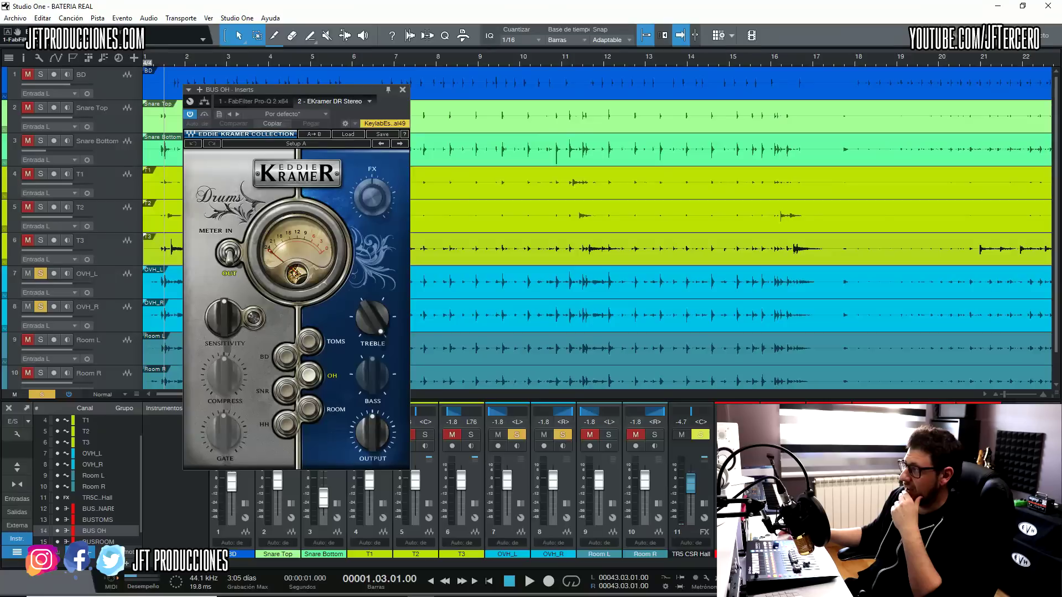
Solo the overheads and audition them with the Eddie Kramer drum insert toggled
click(838, 435)
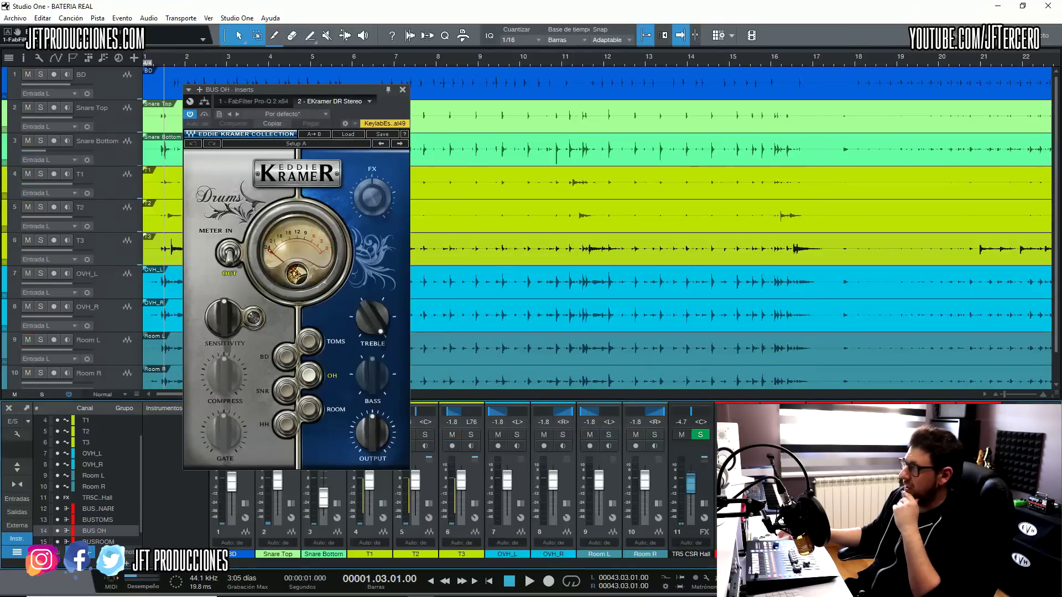
click(837, 435)
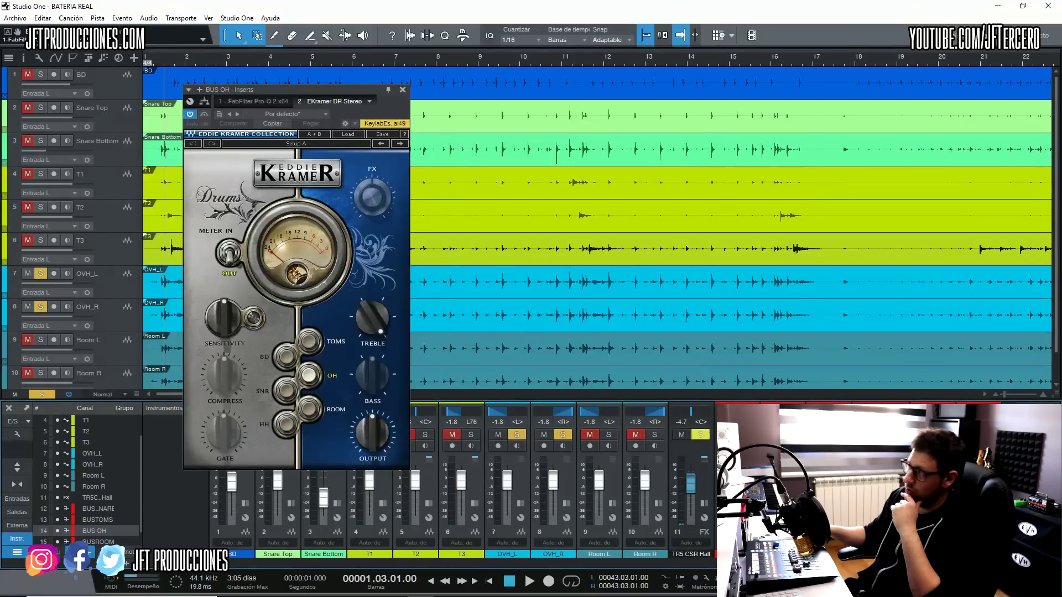
key(space)
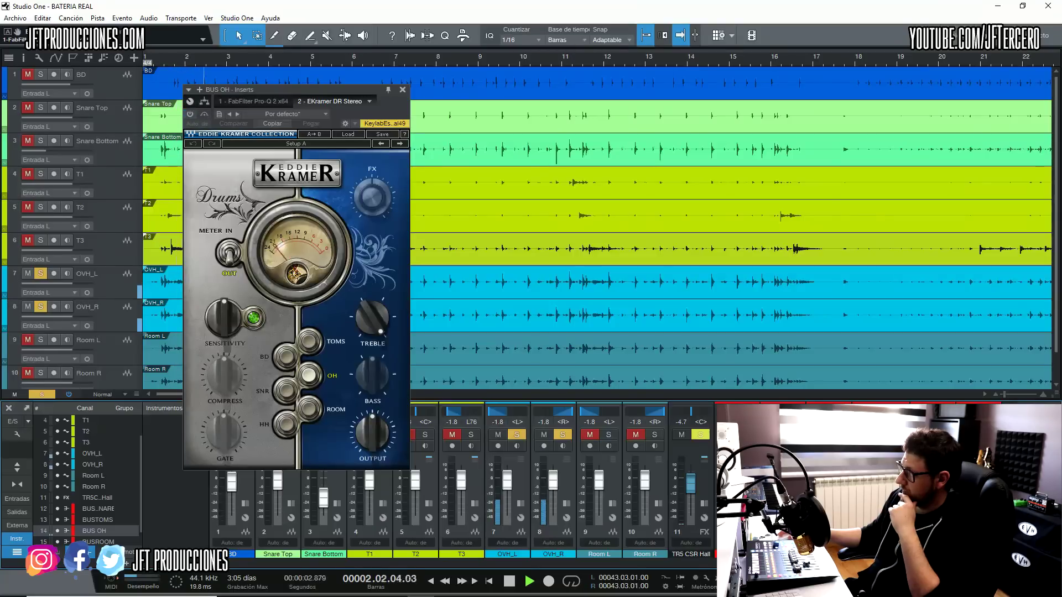
click(190, 113)
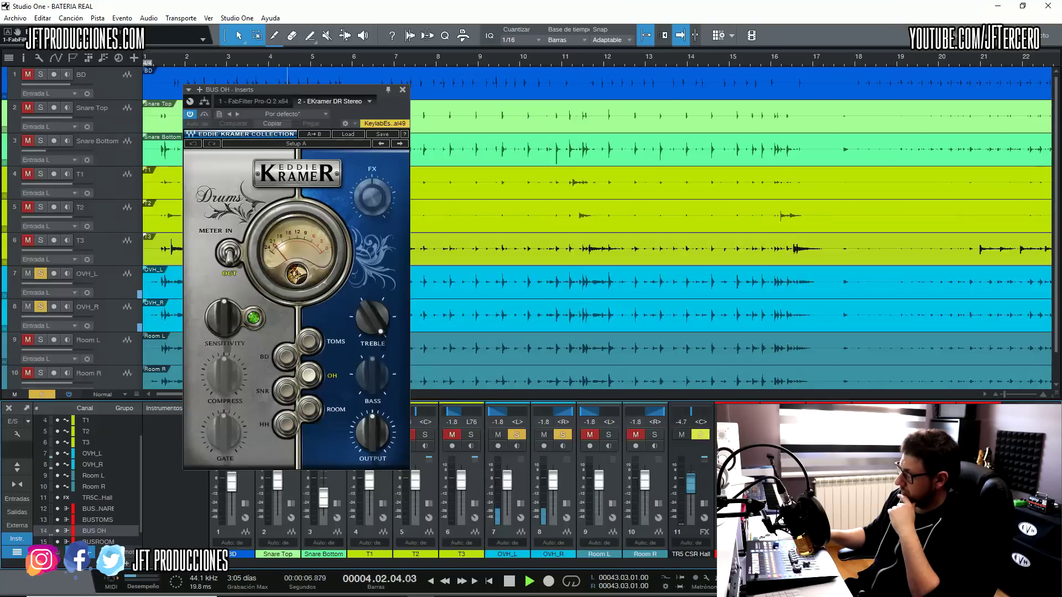
key(space)
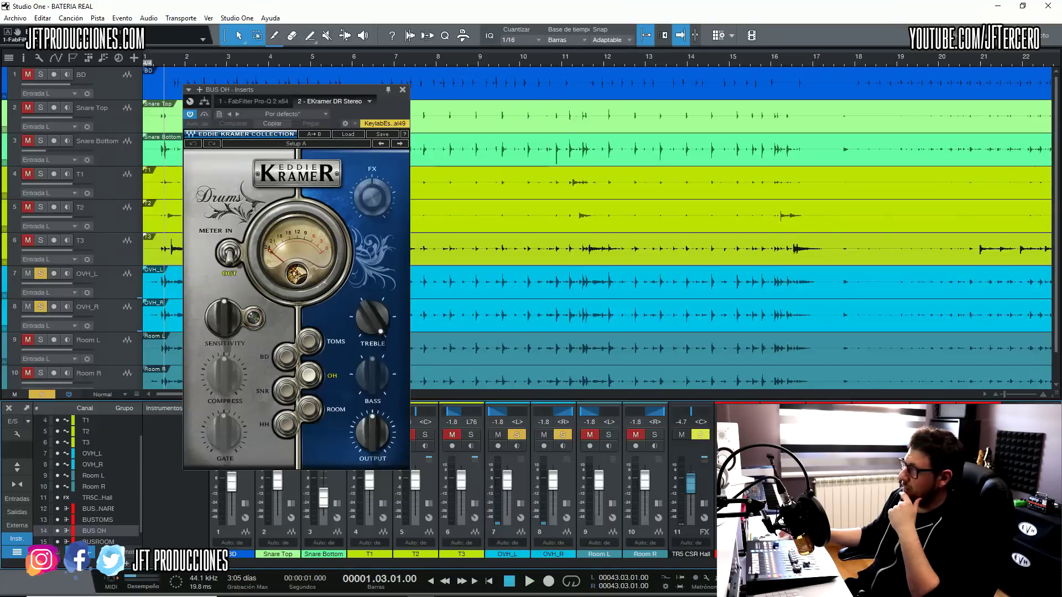
Clear solos, compare the Eddie Kramer insert in the full kit, then close the BUS OH insert window
key(s)
key(space)
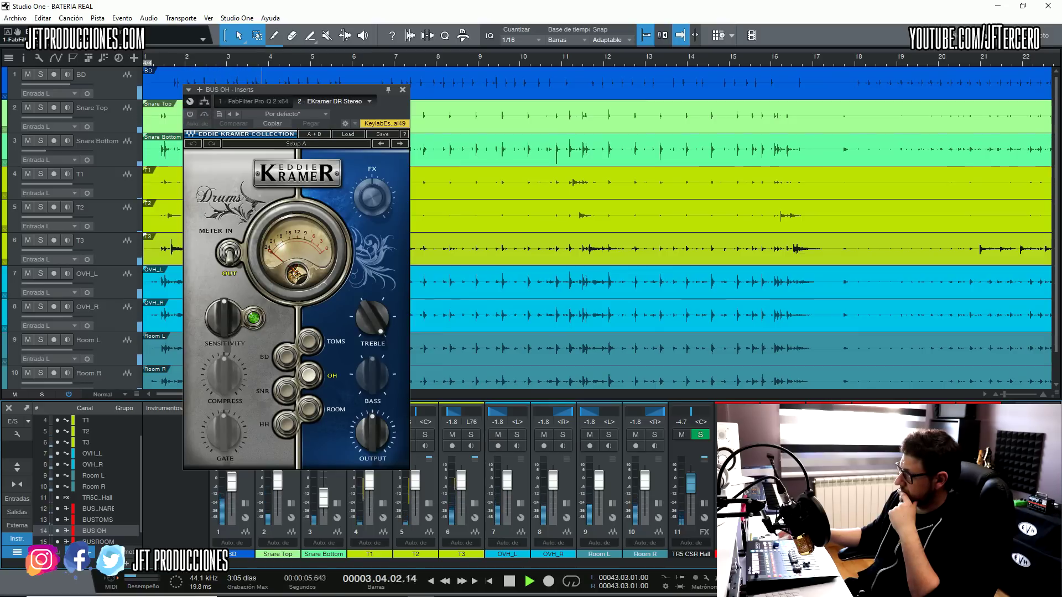
key(space)
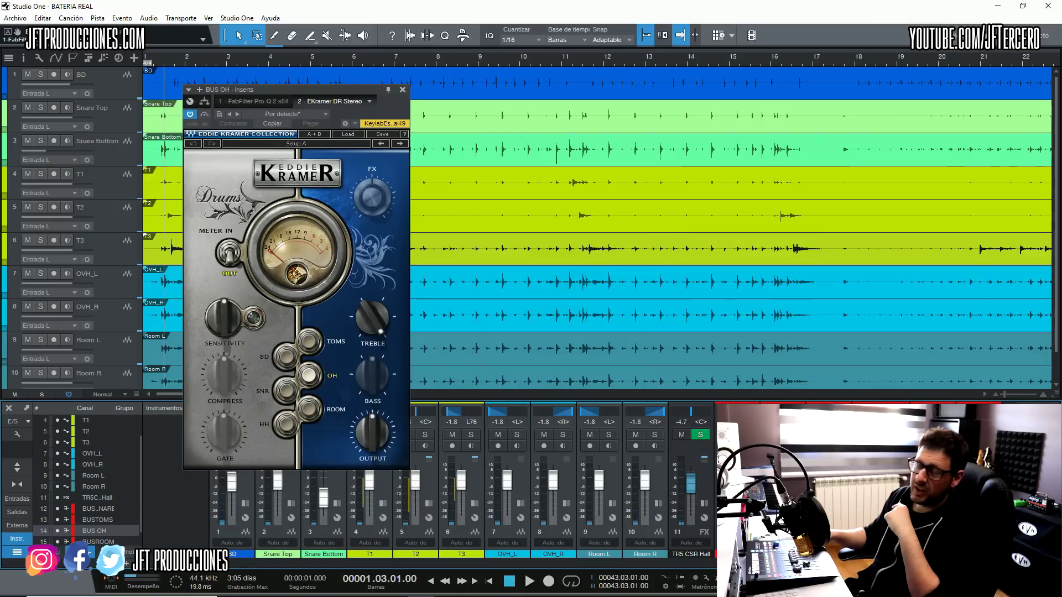
key(space)
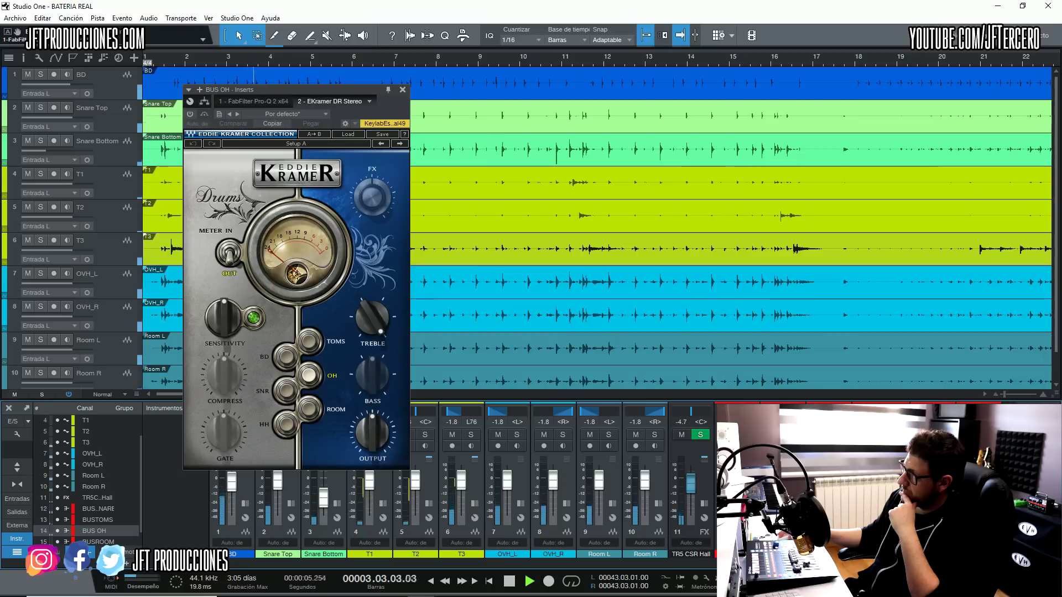
click(190, 114)
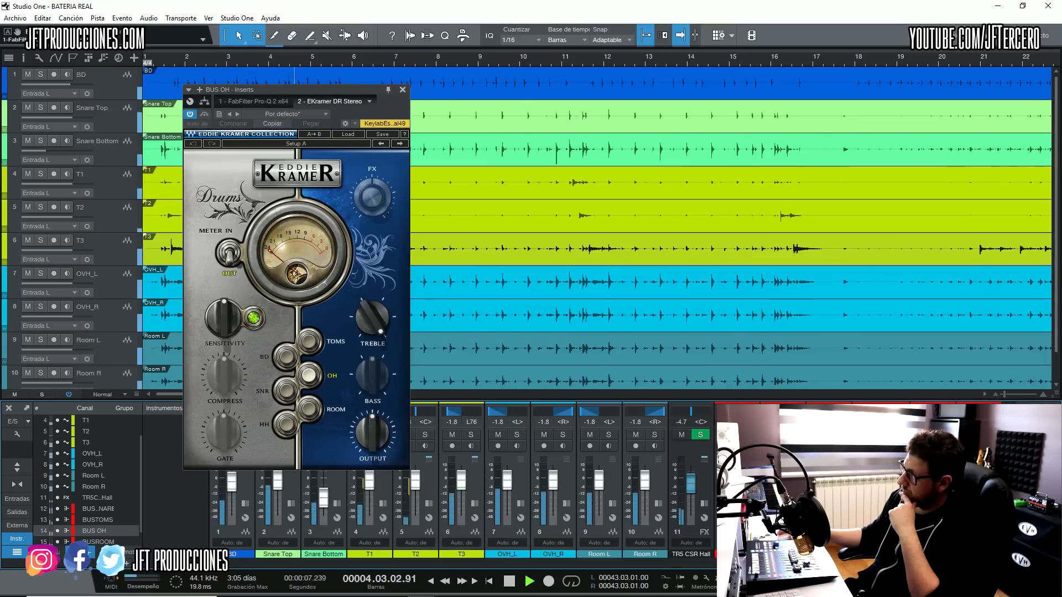
key(space)
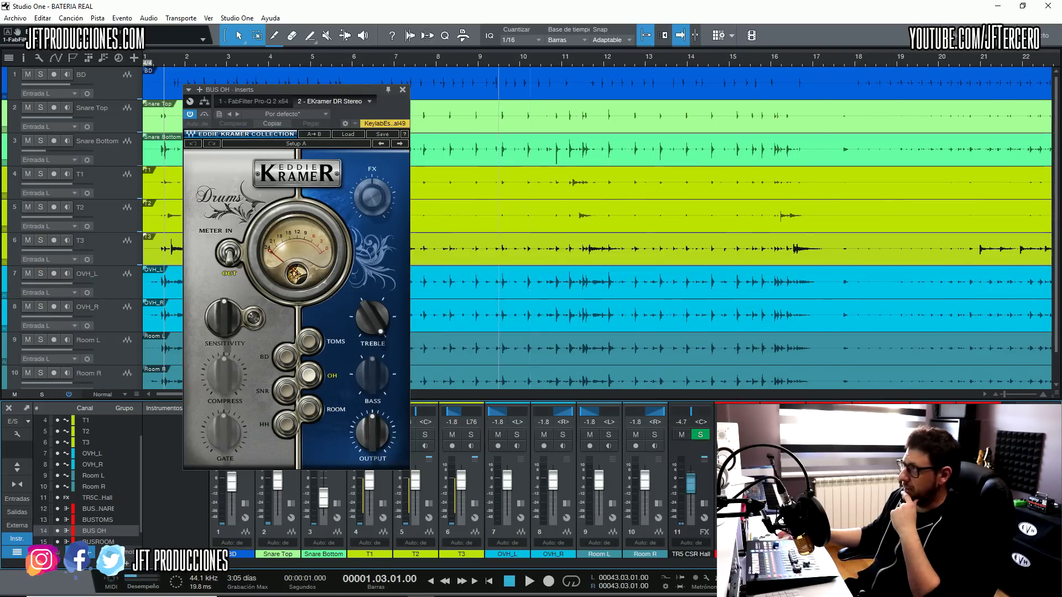
key(Escape)
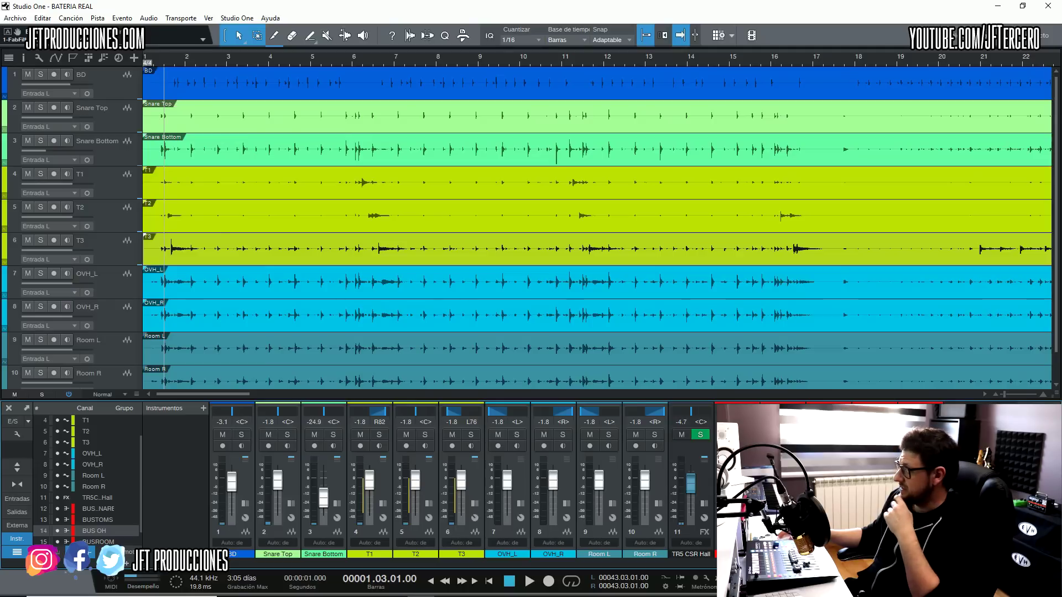
Solo Room L and Room R, audition them, then show the BUS ROOM Pro-Q 2 EQ
scroll(85, 481, down, 1)
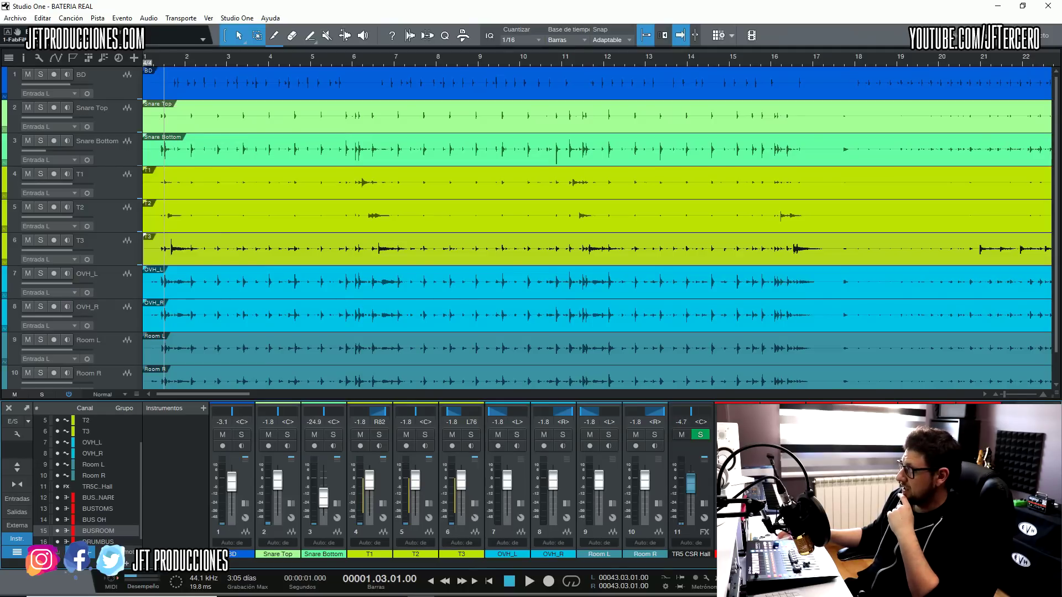
key(s)
key(space)
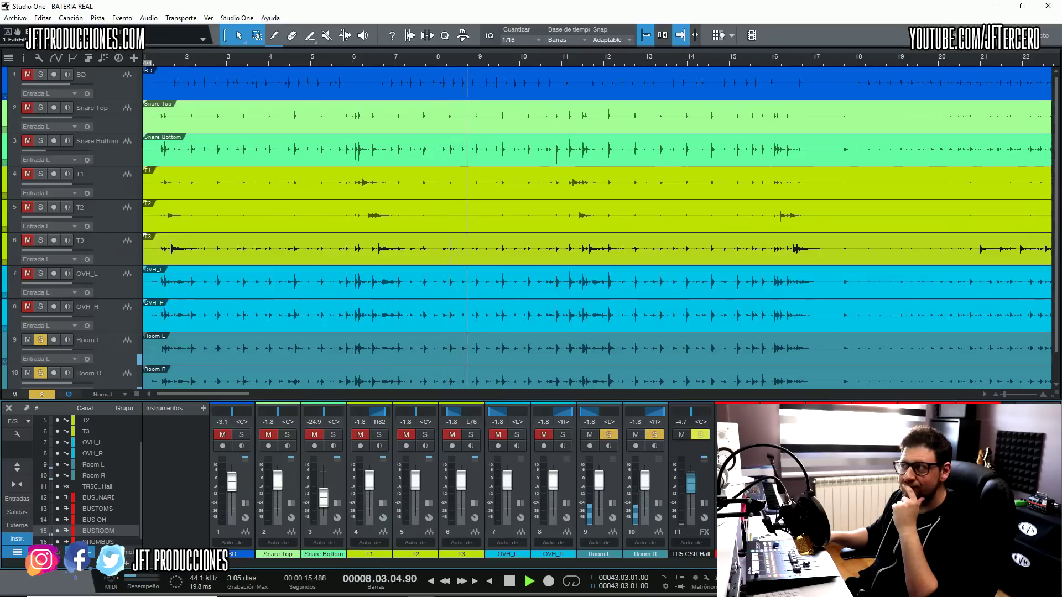
key(space)
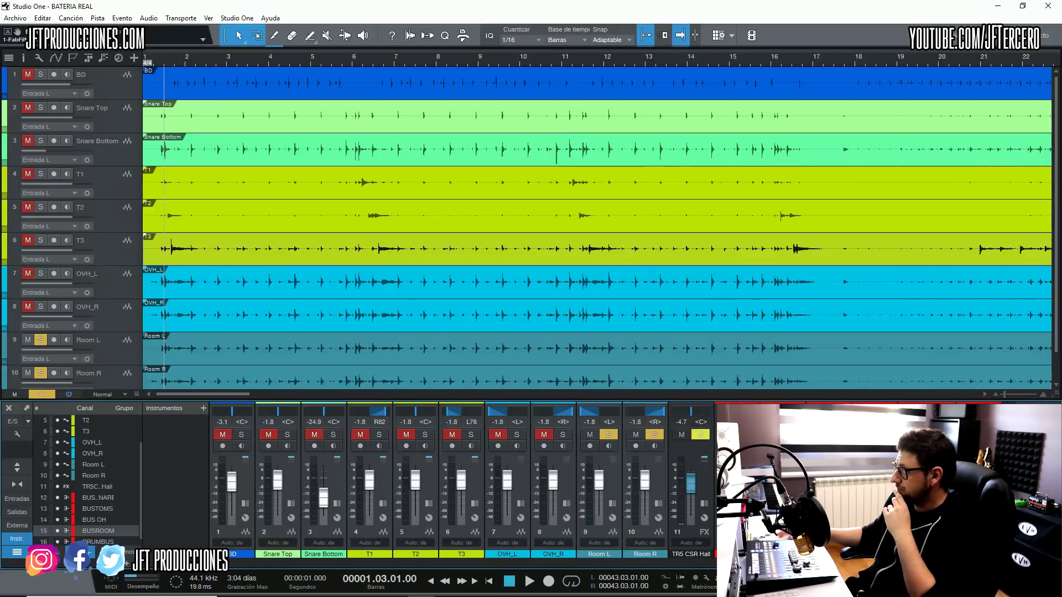
key(F11)
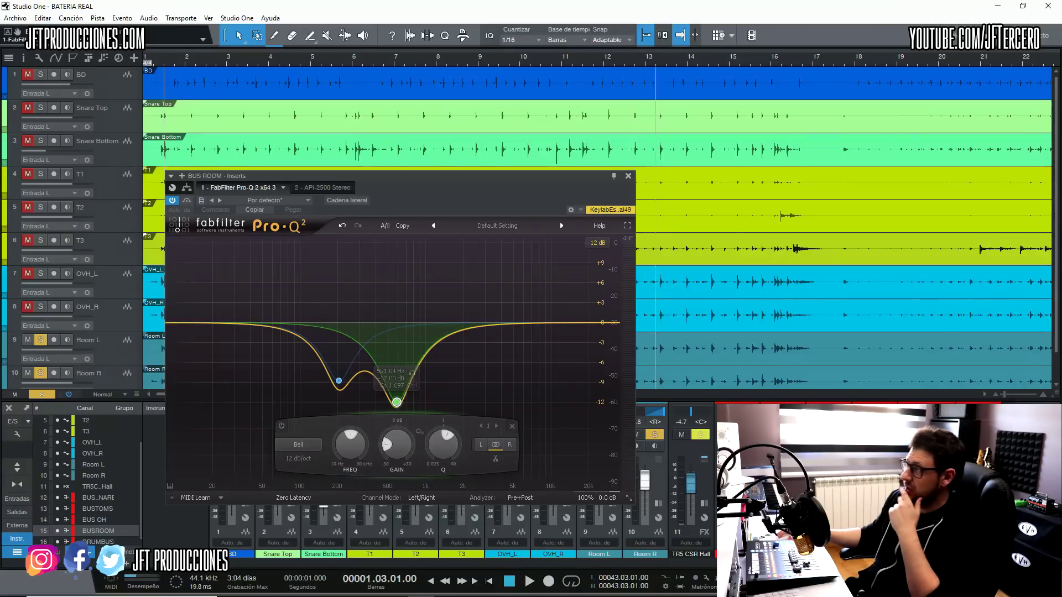
Audition the BUS ROOM API-2500 compressor bypassed and re-enabled during playback, leaving it active
click(322, 187)
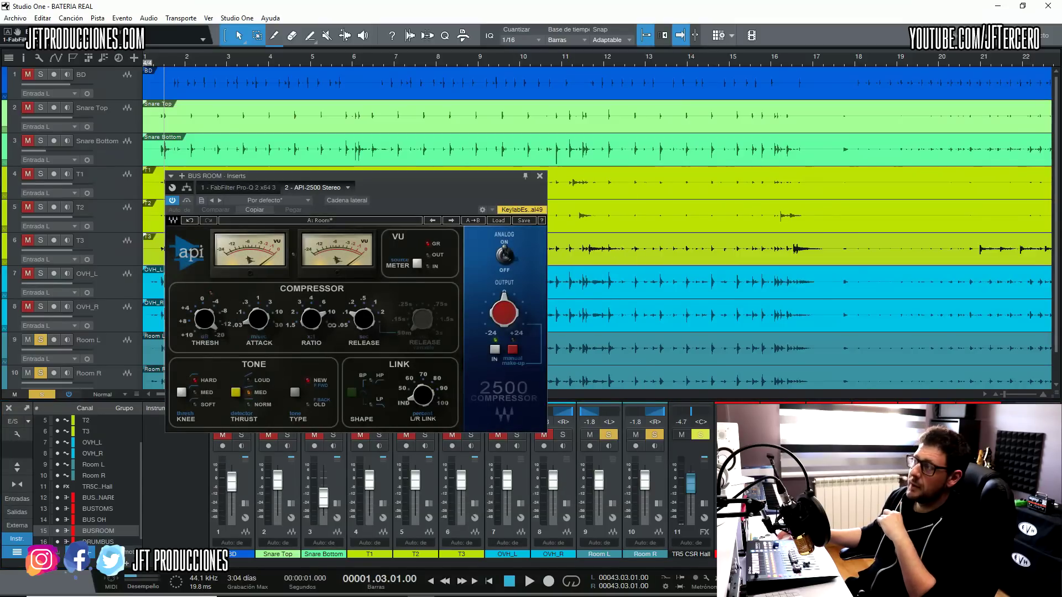
mouse_move(301, 330)
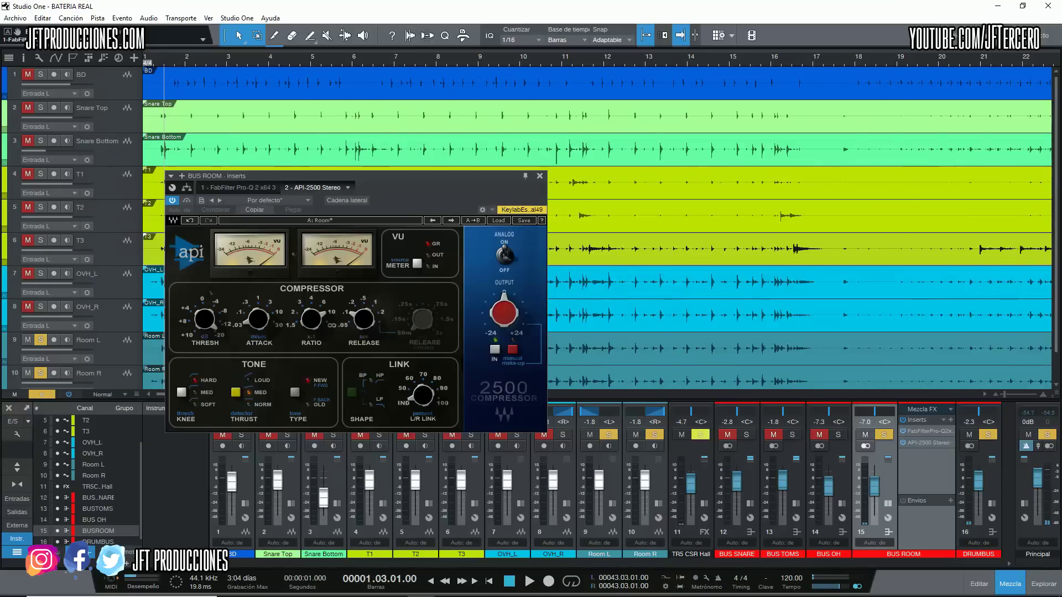
key(space)
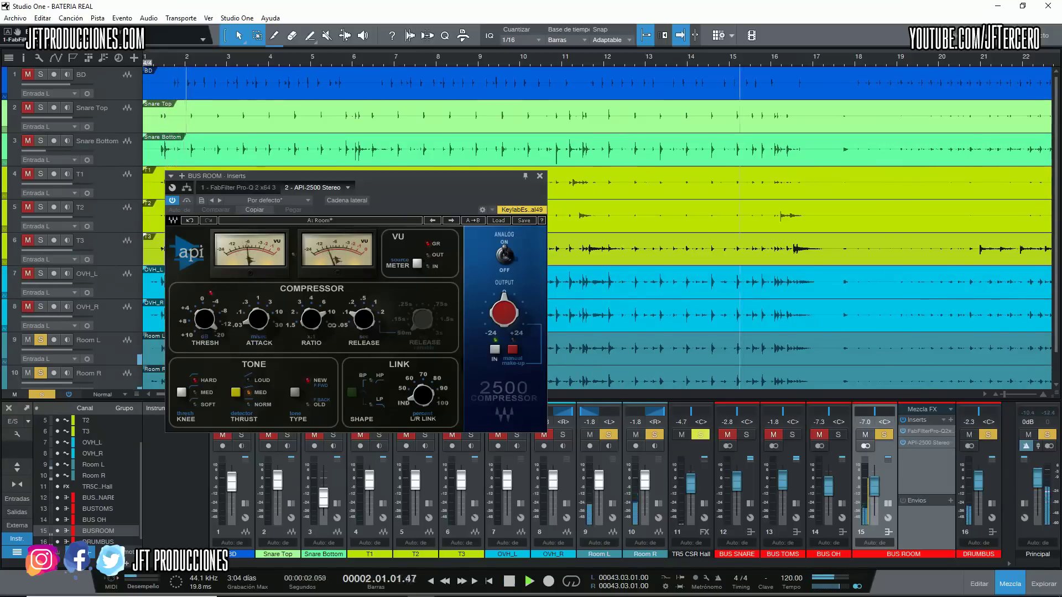
click(903, 443)
click(903, 443)
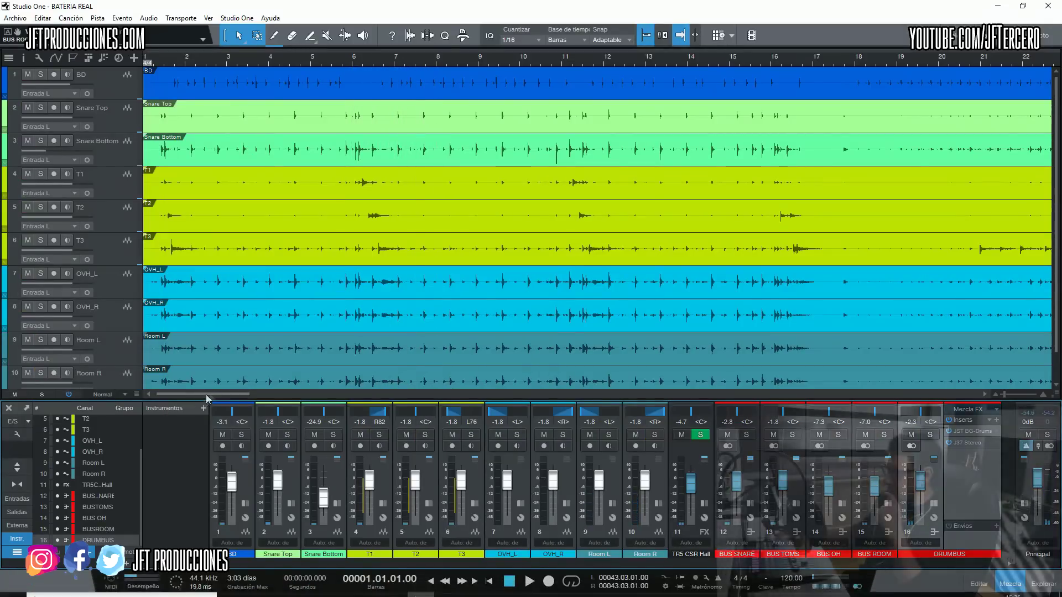
drag(205, 394, 281, 394)
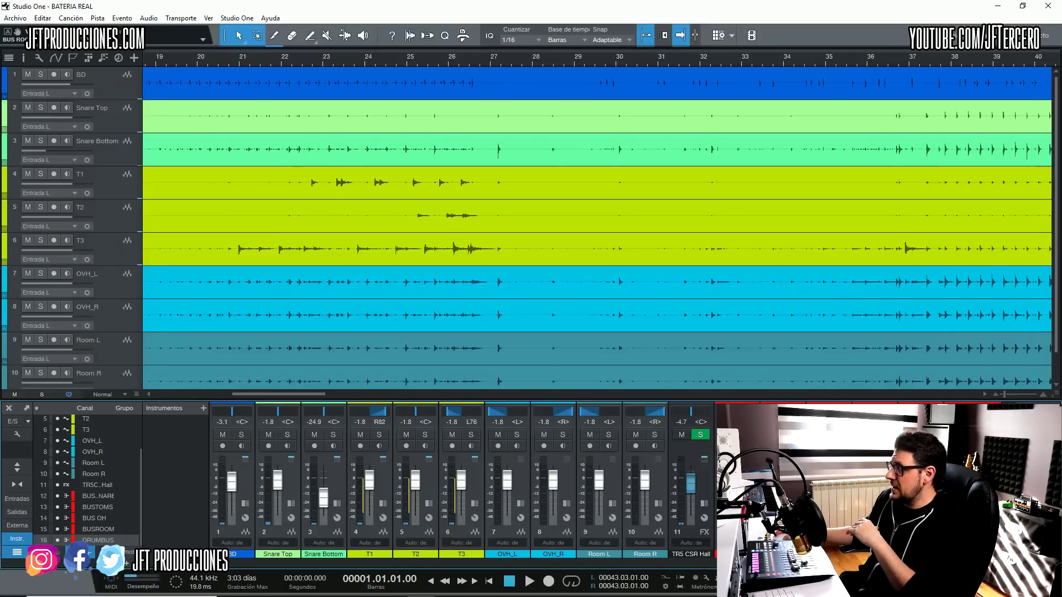
Open the DRUMBUS JST BG-Drums insert window and move it beside the tracks
key(F11)
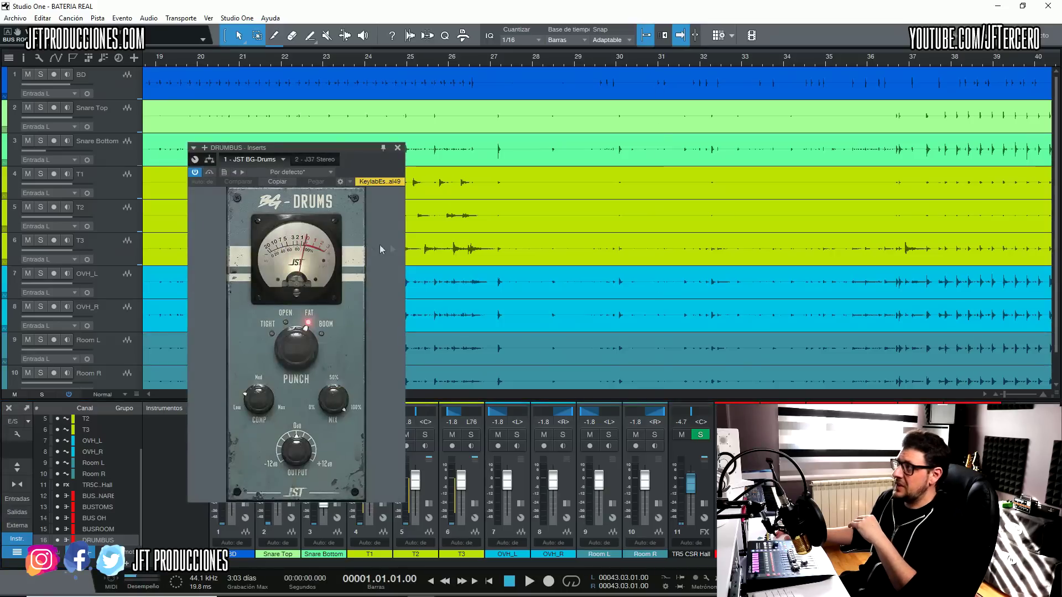
drag(323, 147, 376, 110)
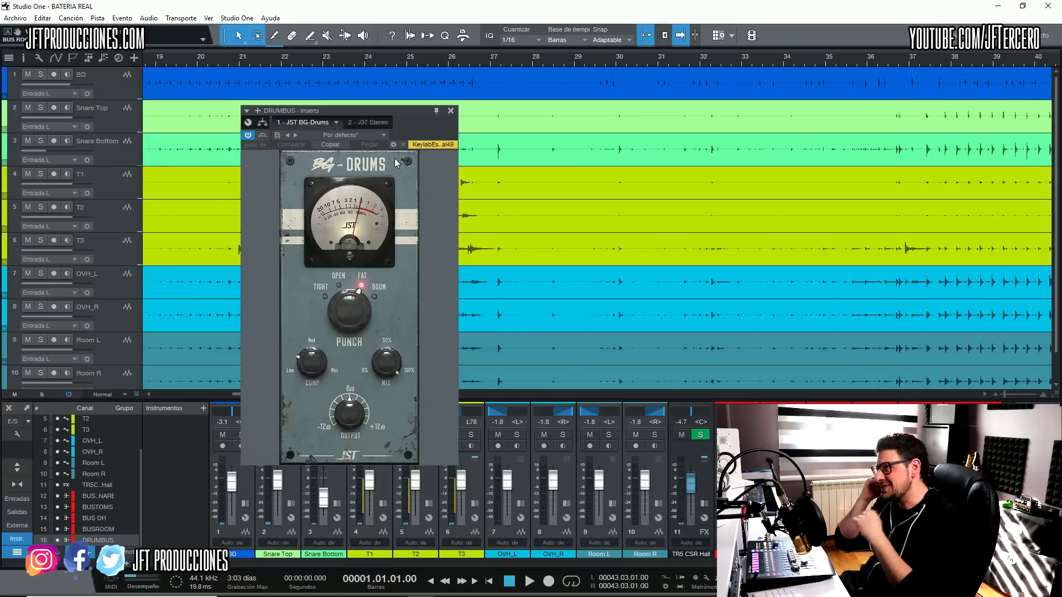
drag(404, 112, 417, 107)
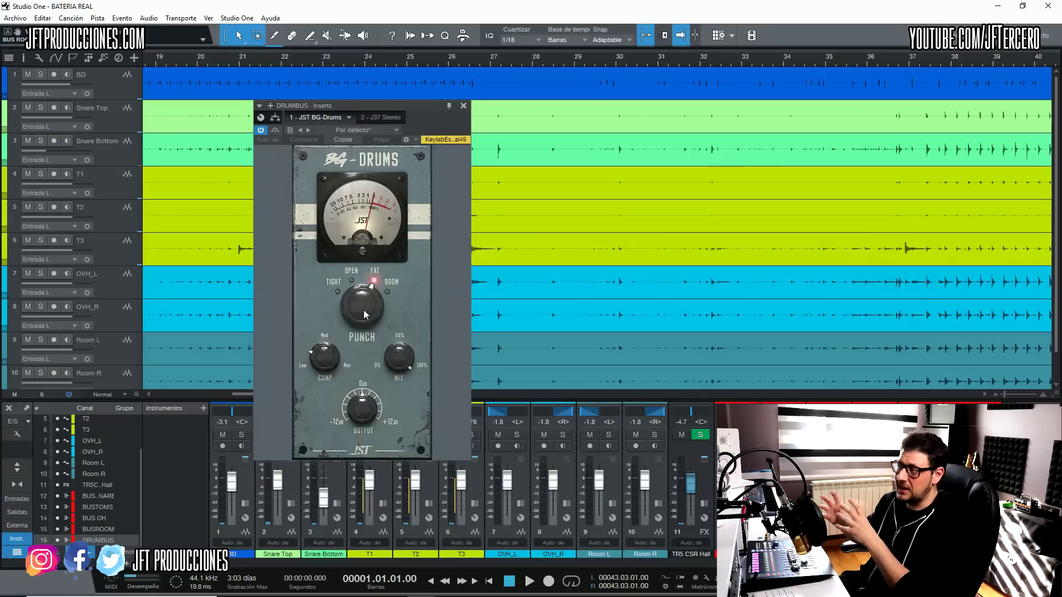
Play the full kit from the song start through BG-Drums
mouse_move(386, 351)
mouse_move(340, 366)
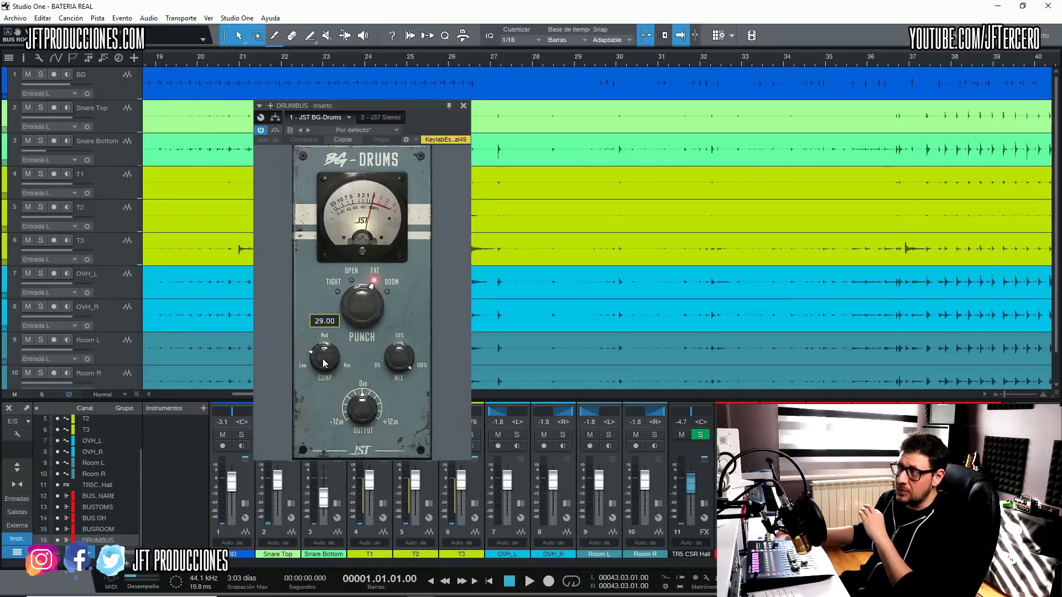
click(529, 582)
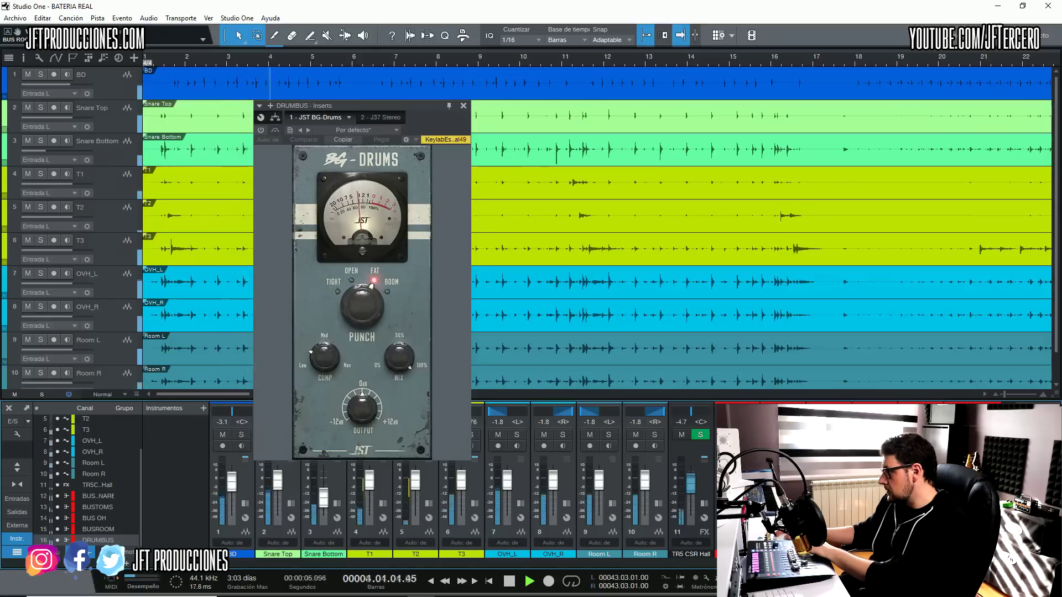
Compare JST BG-Drums on and off while playing, leave it on, then stop at bar 1
click(260, 130)
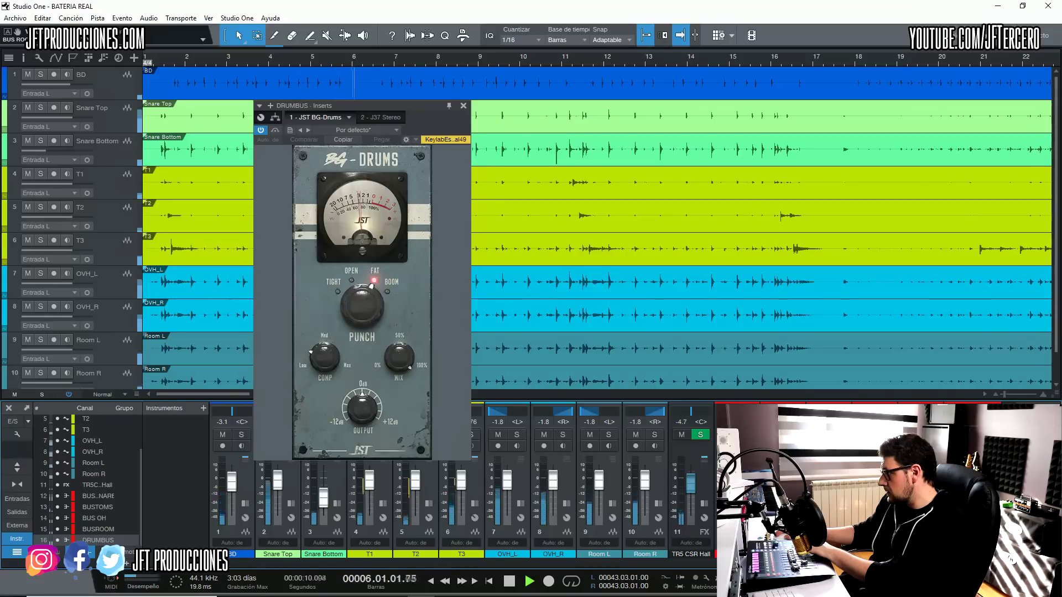
click(260, 130)
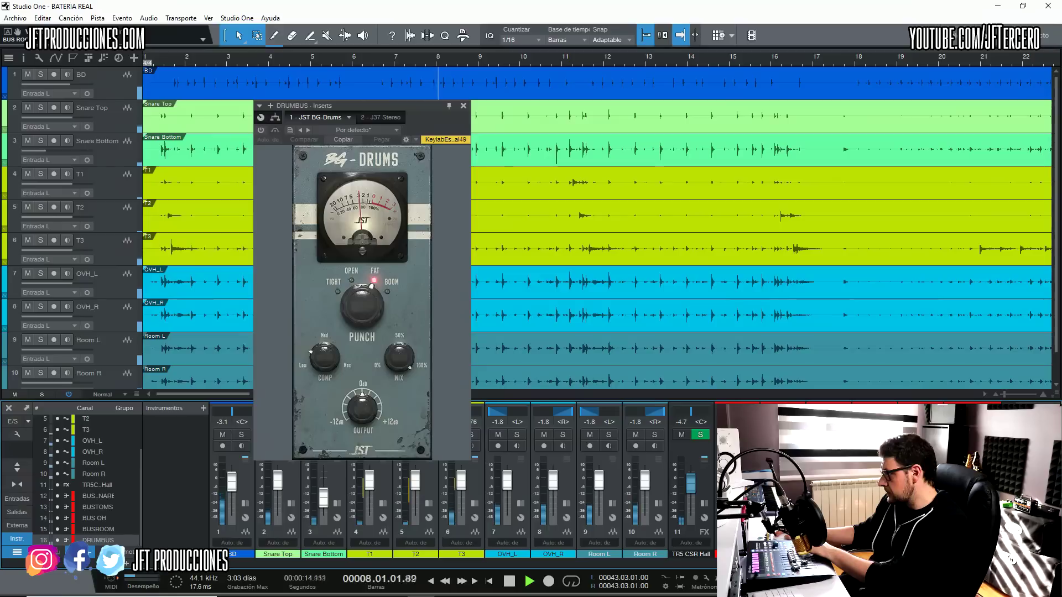
click(260, 129)
key(space)
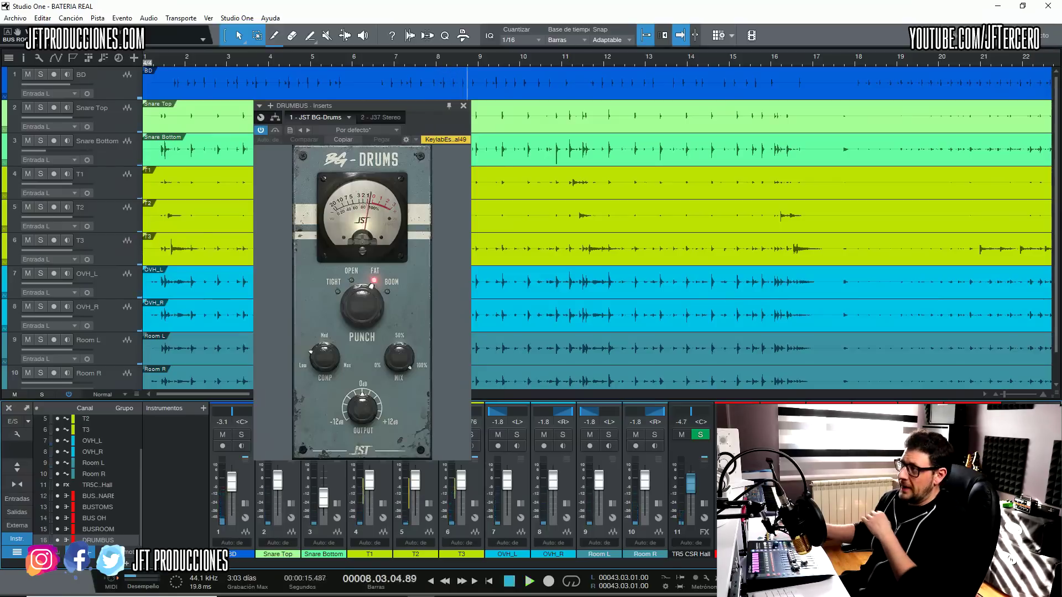
key(Home)
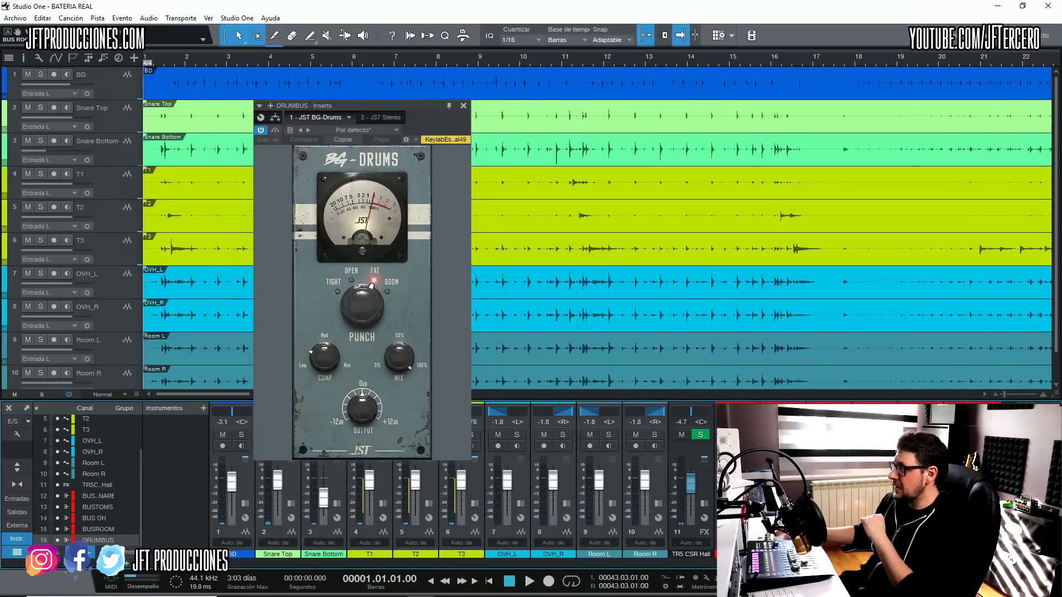